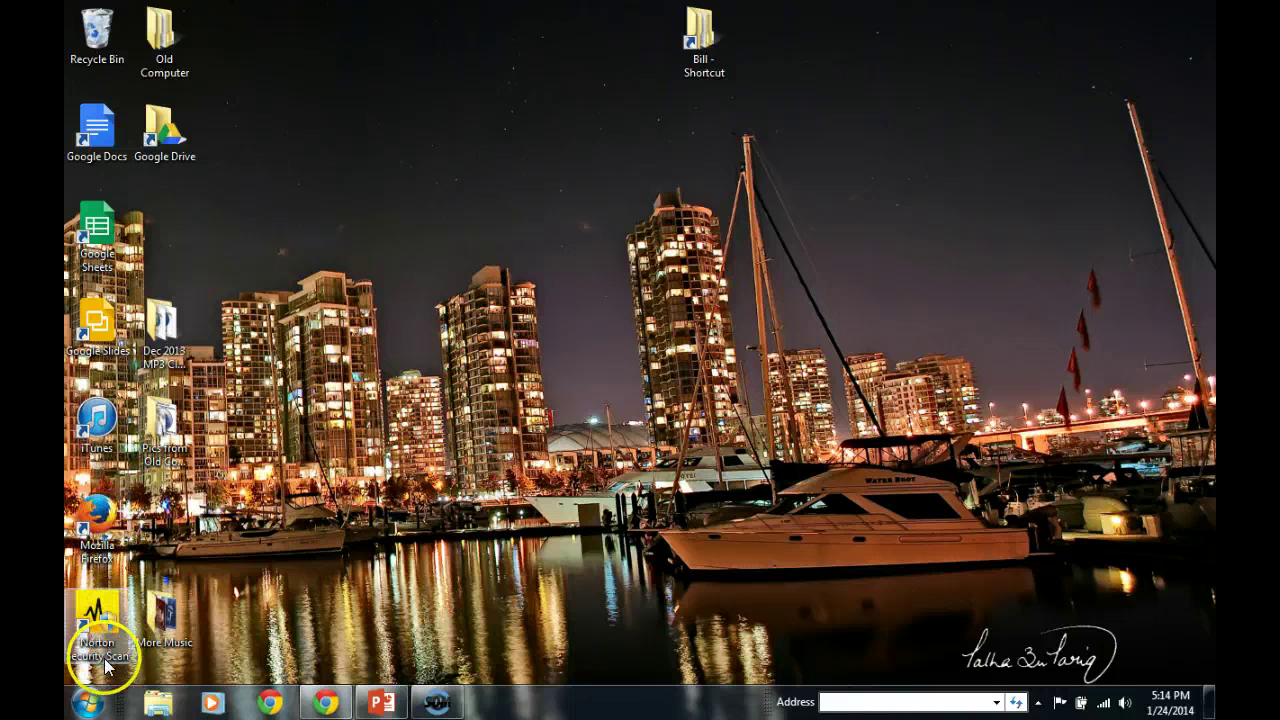
# - Open Mozilla Firefox to view its home page and close the browser
pyautogui.click(93, 511)
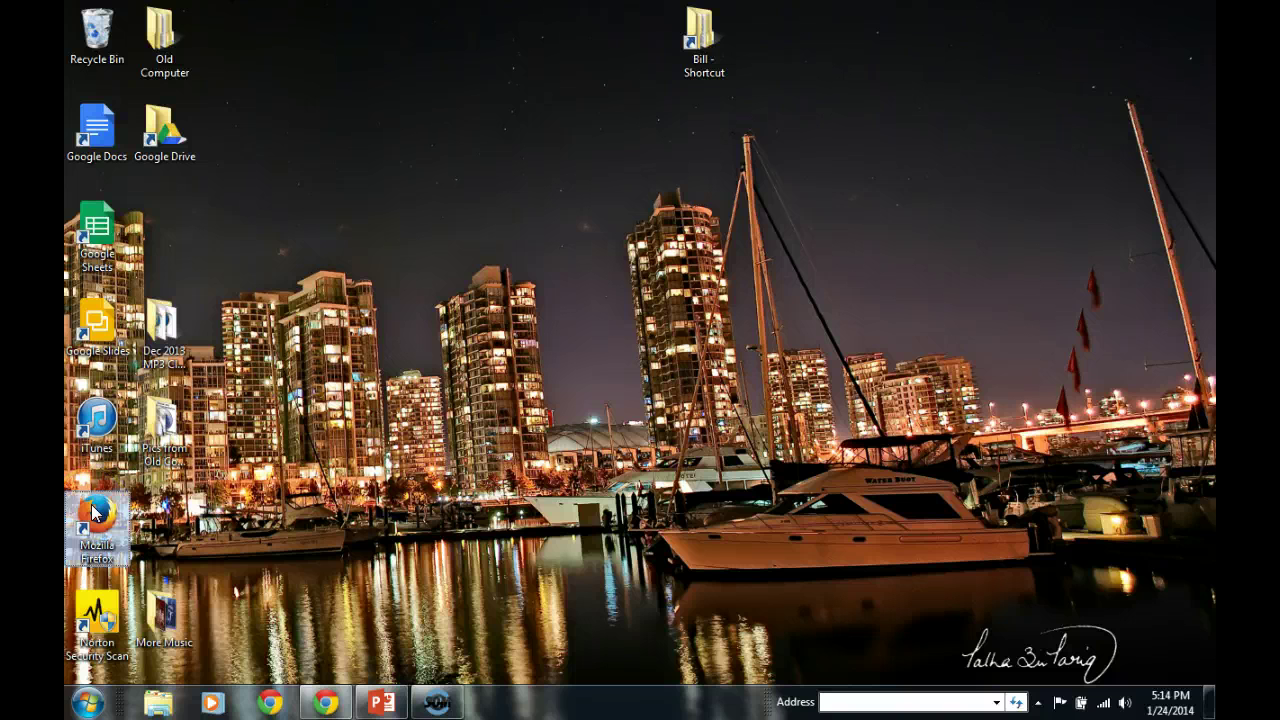
pyautogui.doubleClick(93, 511)
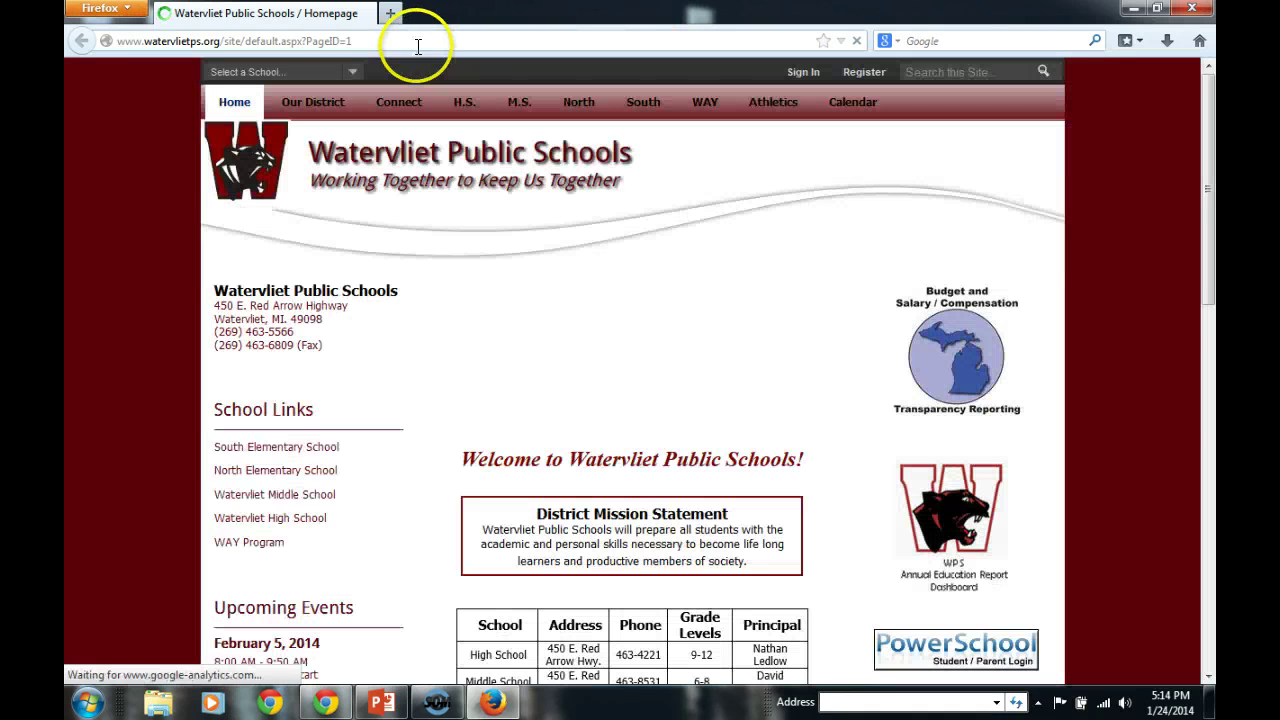
pyautogui.moveTo(519, 102)
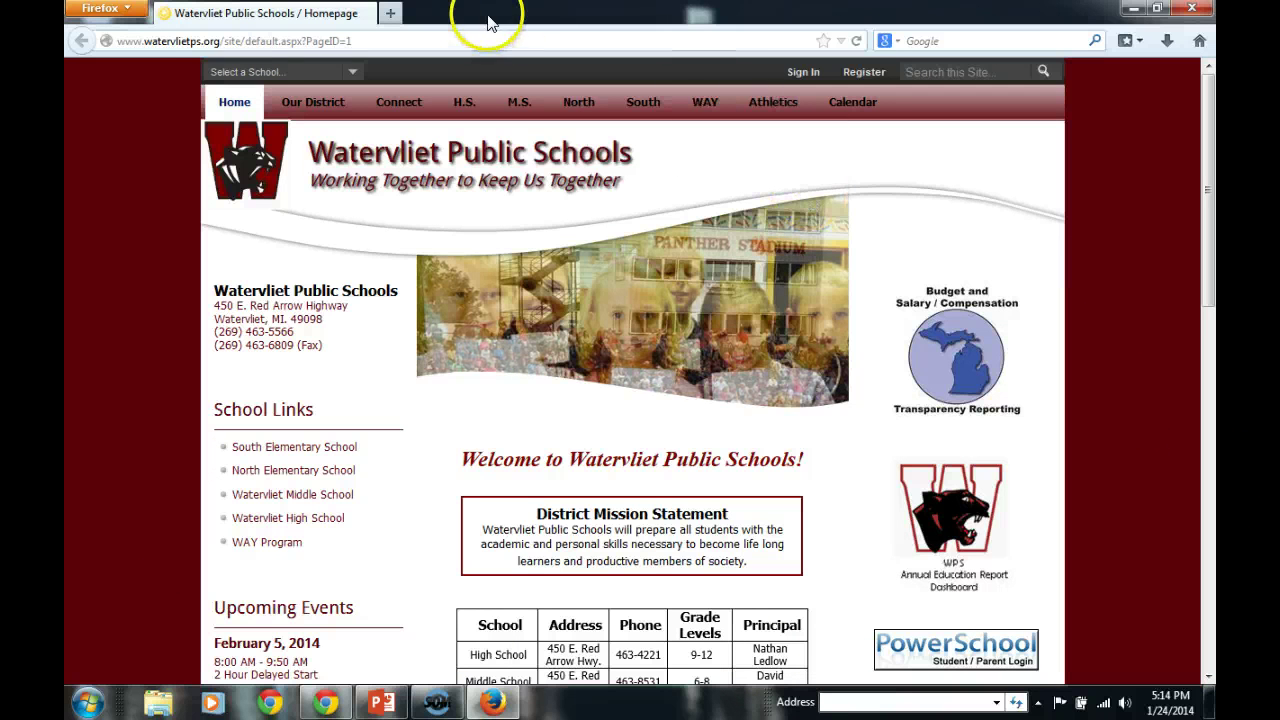
pyautogui.click(1186, 9)
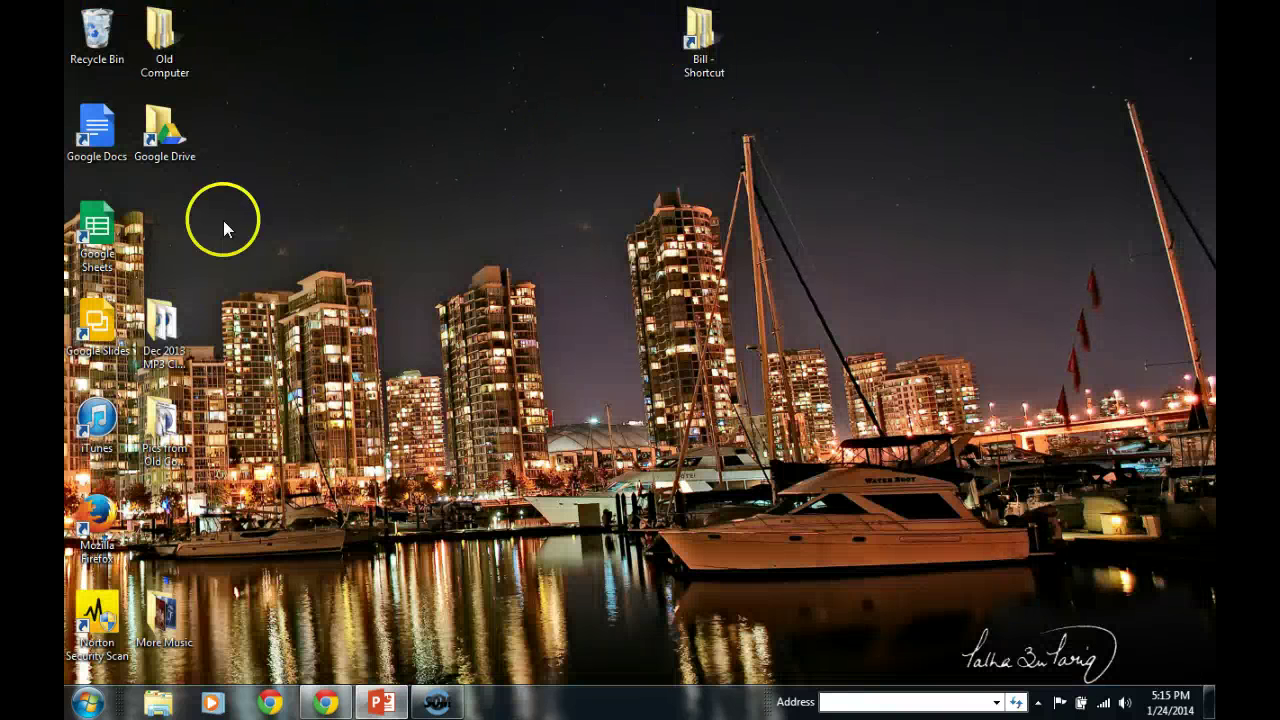
# - Search the computer's programs for "internet" to open Internet Explorer, view its start page and close it
pyautogui.click(86, 704)
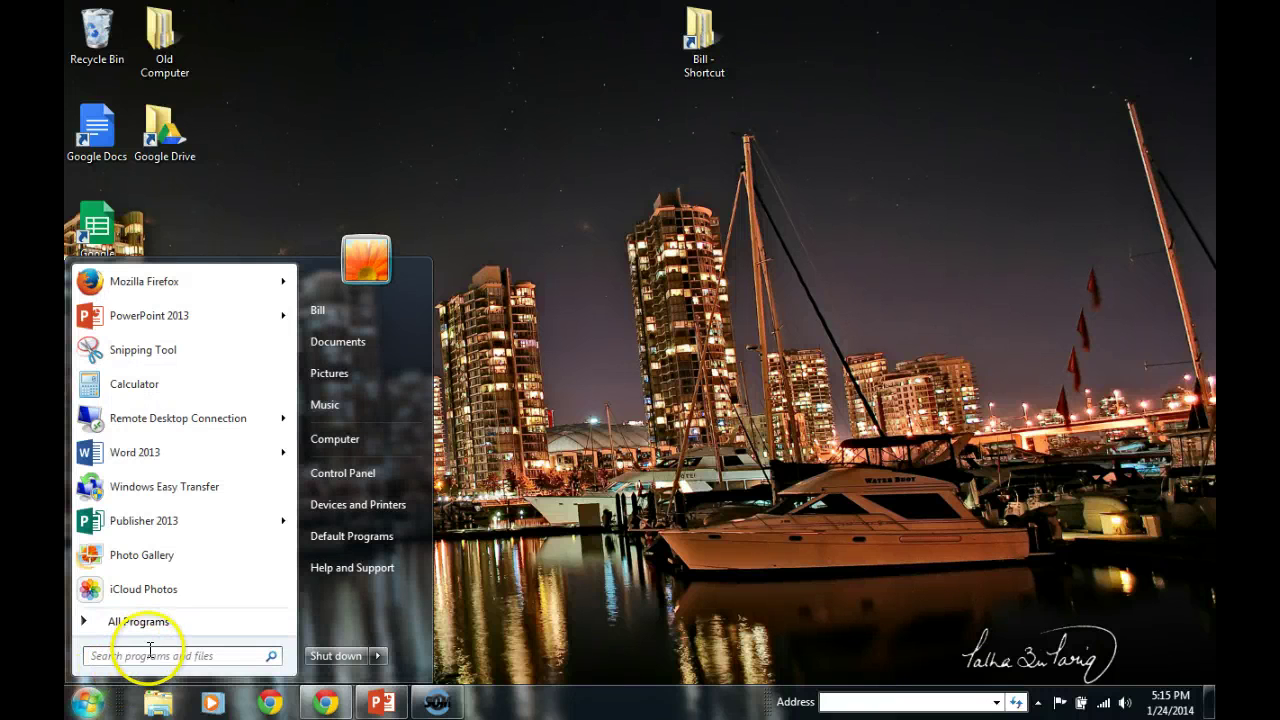
pyautogui.click(209, 655)
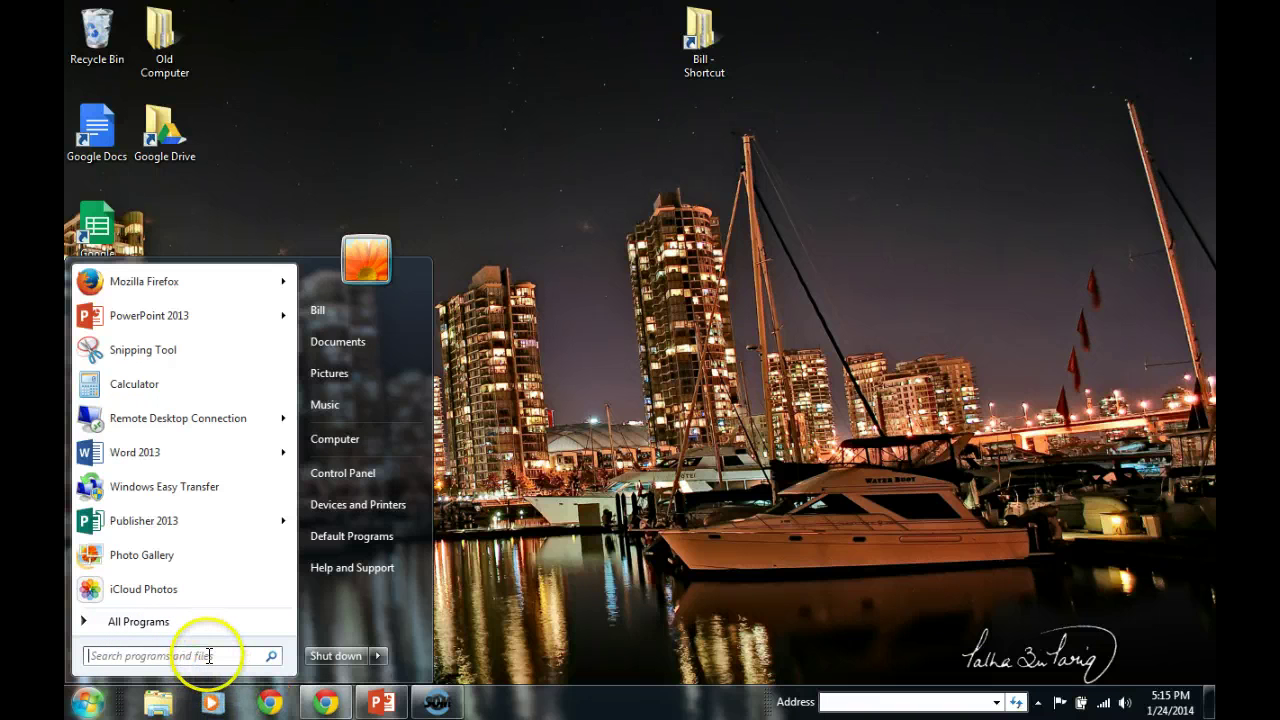
pyautogui.click(88, 703)
pyautogui.click(90, 703)
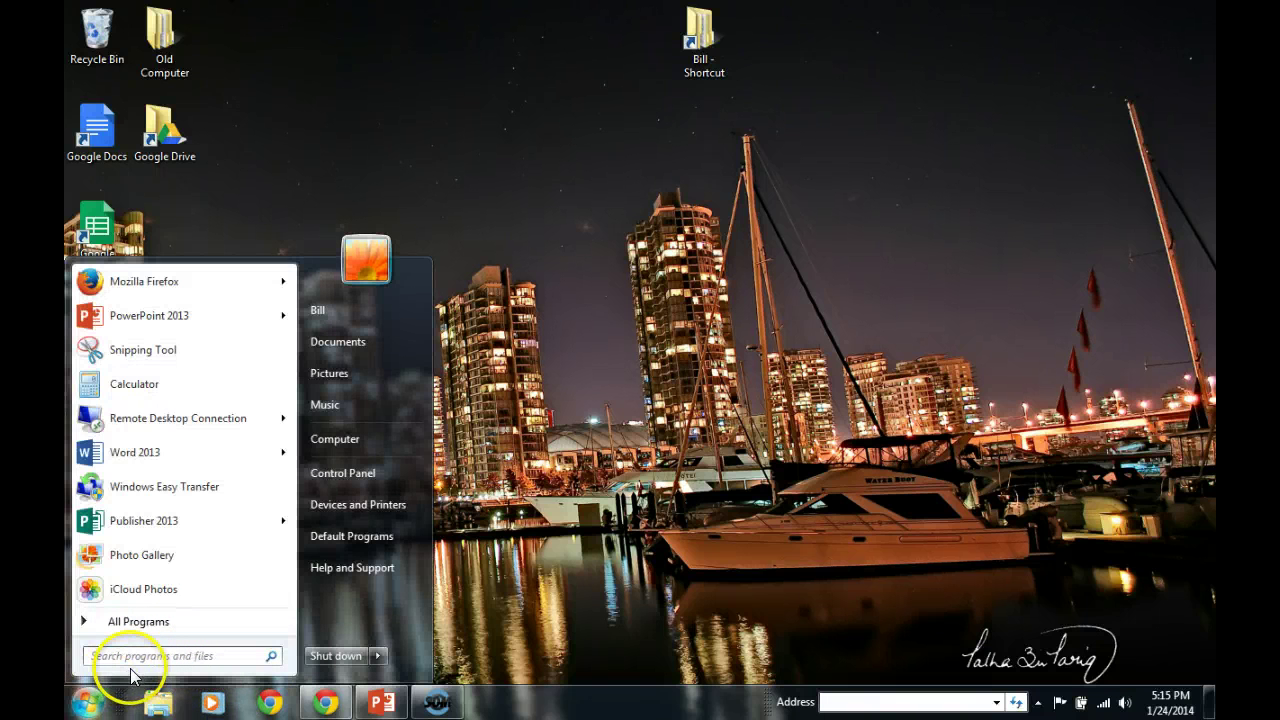
pyautogui.write('internet')
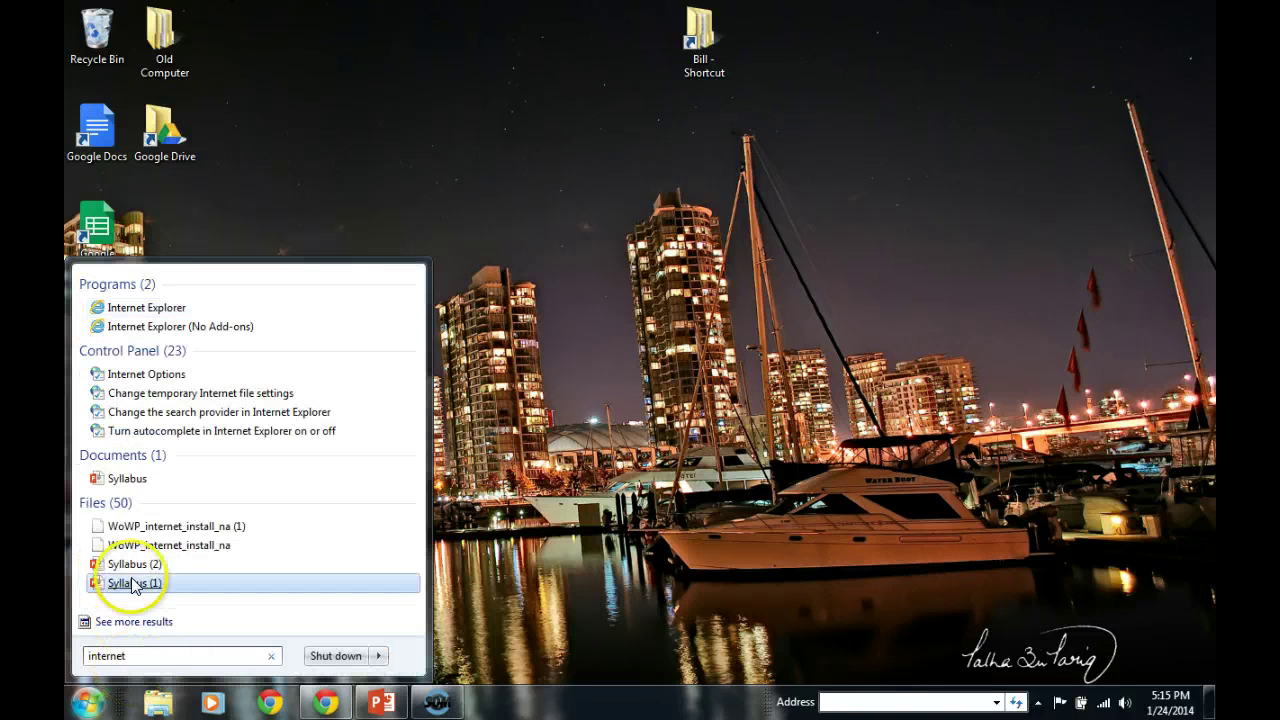
pyautogui.click(155, 309)
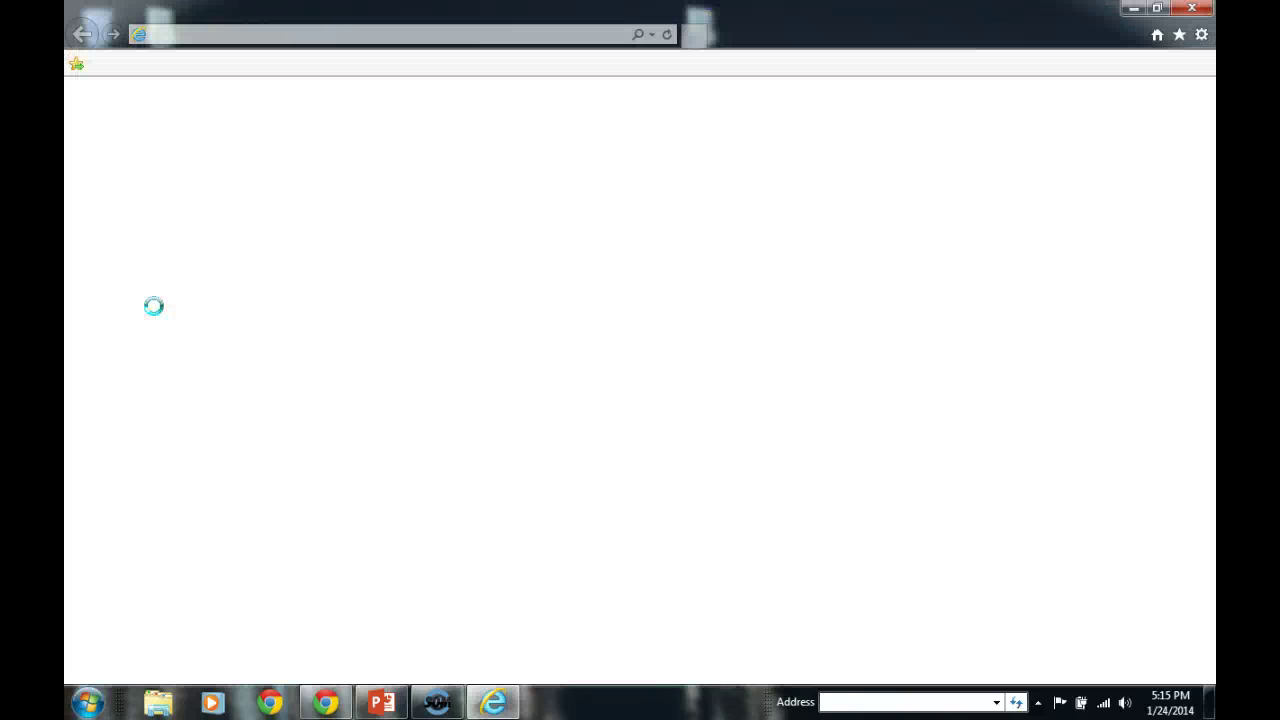
pyautogui.click(157, 302)
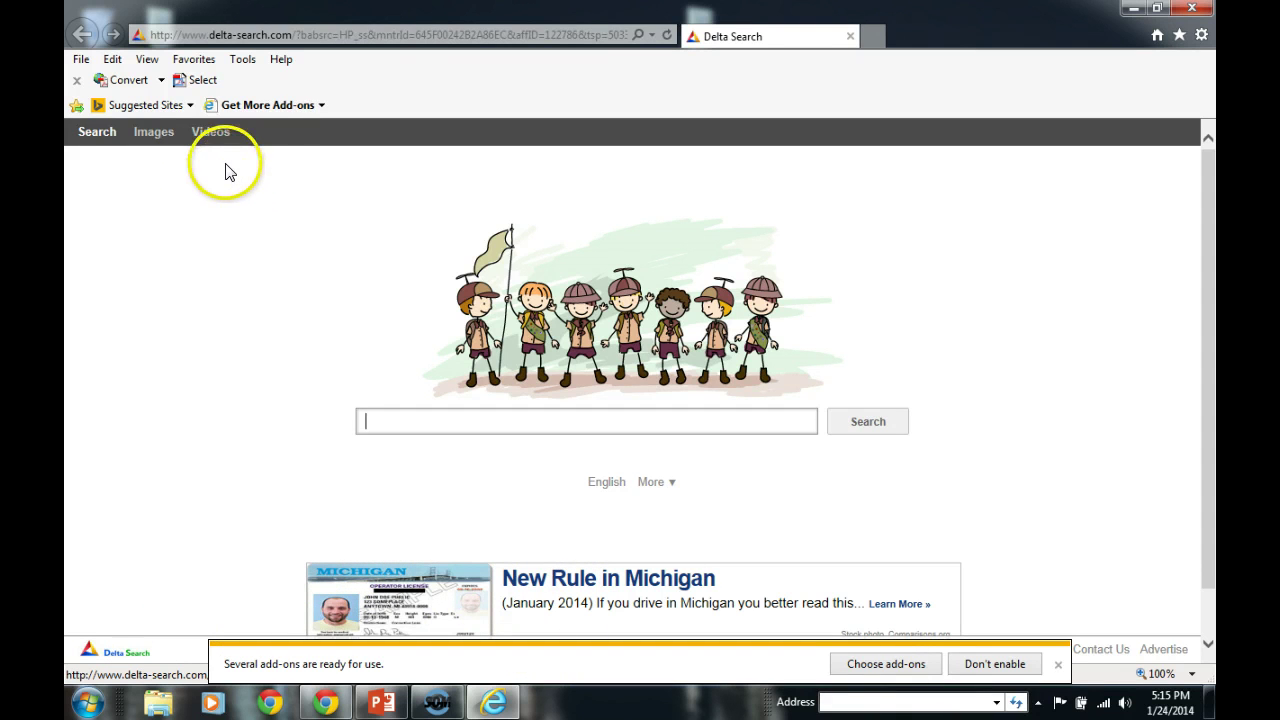
pyautogui.click(1187, 10)
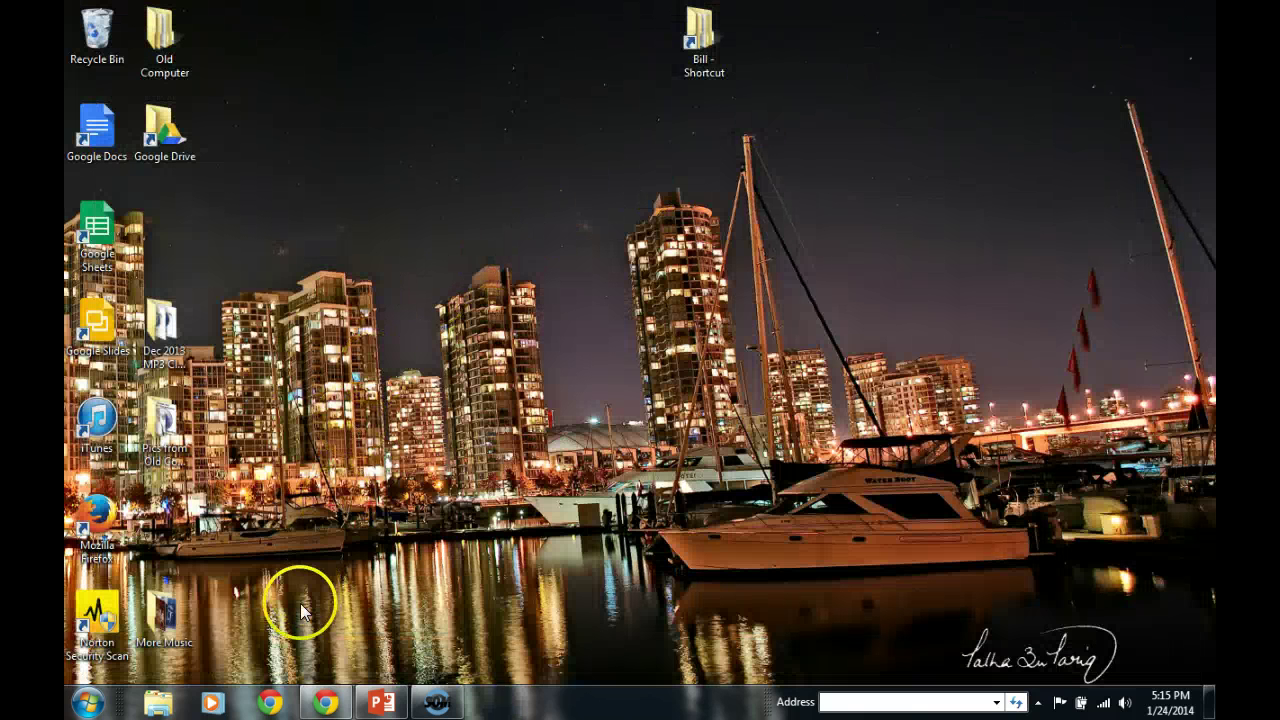
# - Open Google Chrome in a maximized window, look through its main menu and close the browser
pyautogui.click(274, 705)
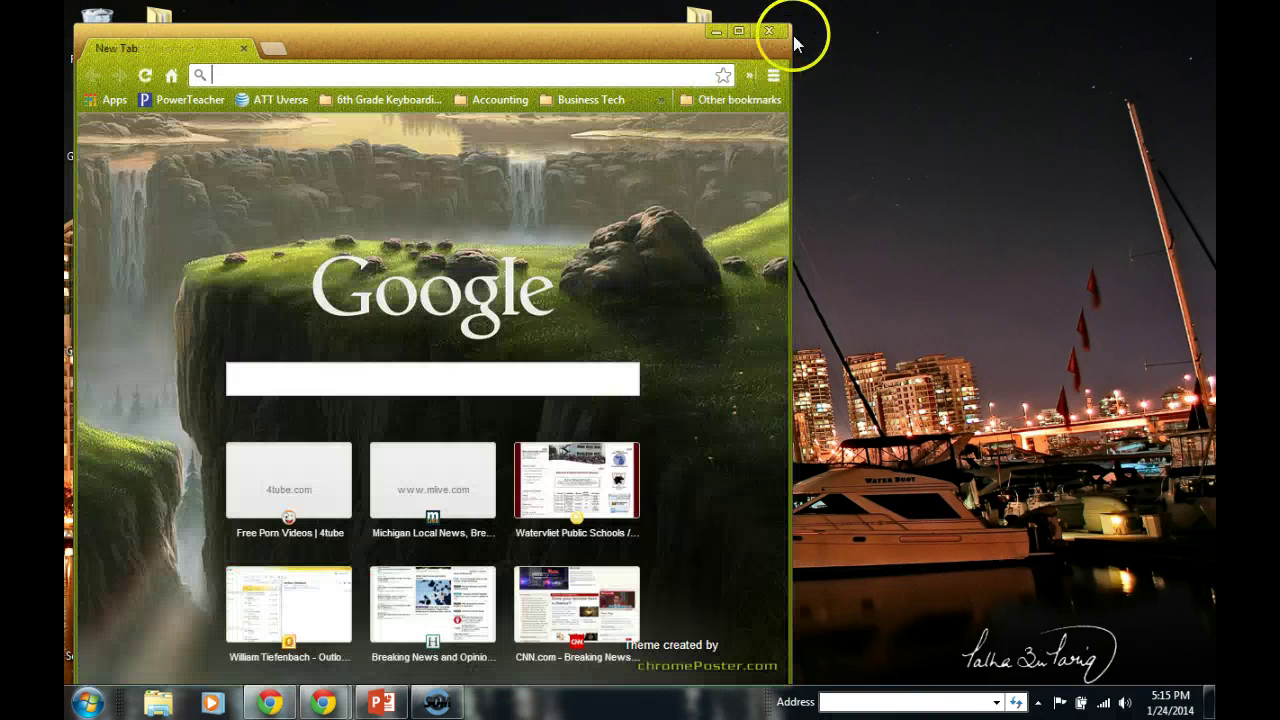
pyautogui.click(738, 31)
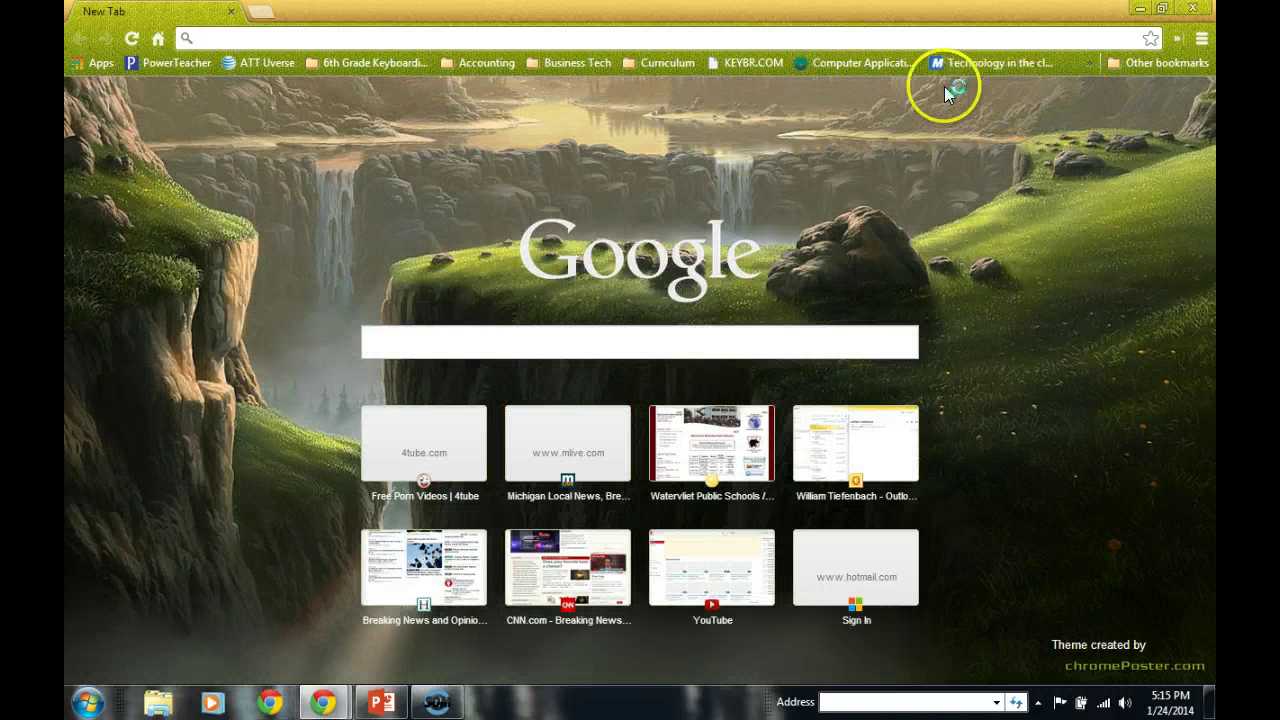
pyautogui.click(1201, 38)
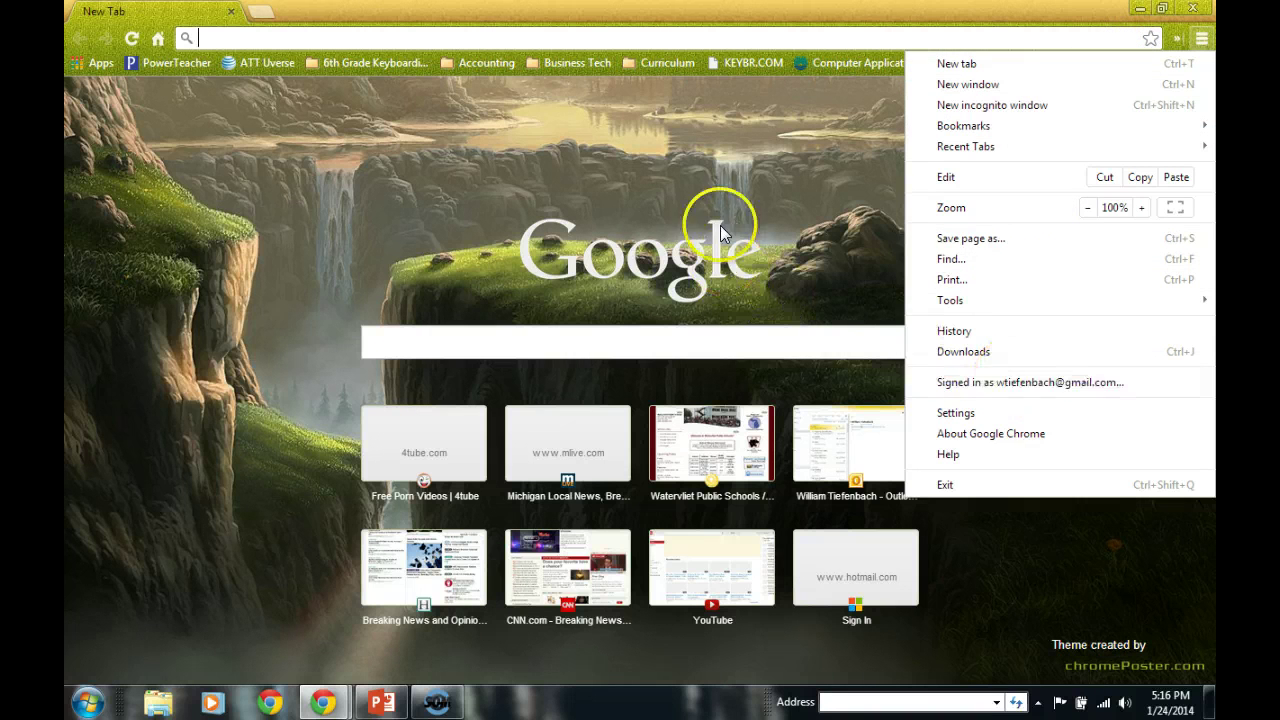
pyautogui.click(656, 198)
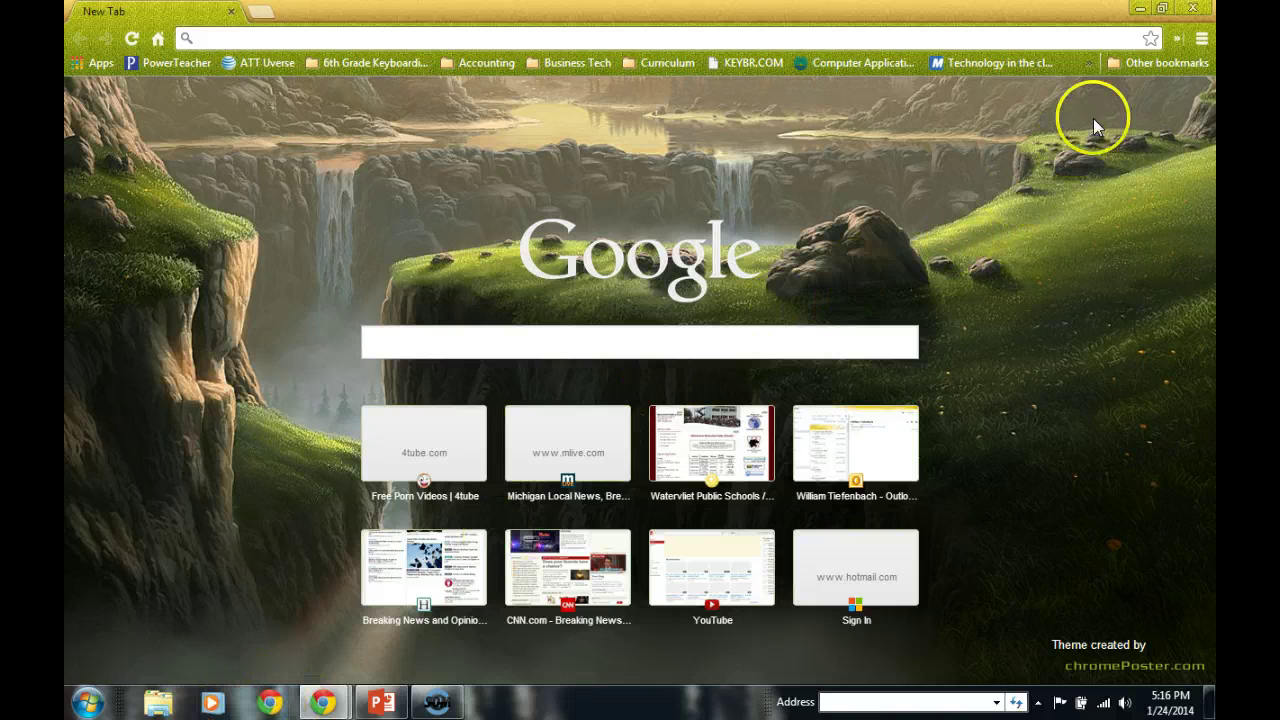
pyautogui.click(1194, 10)
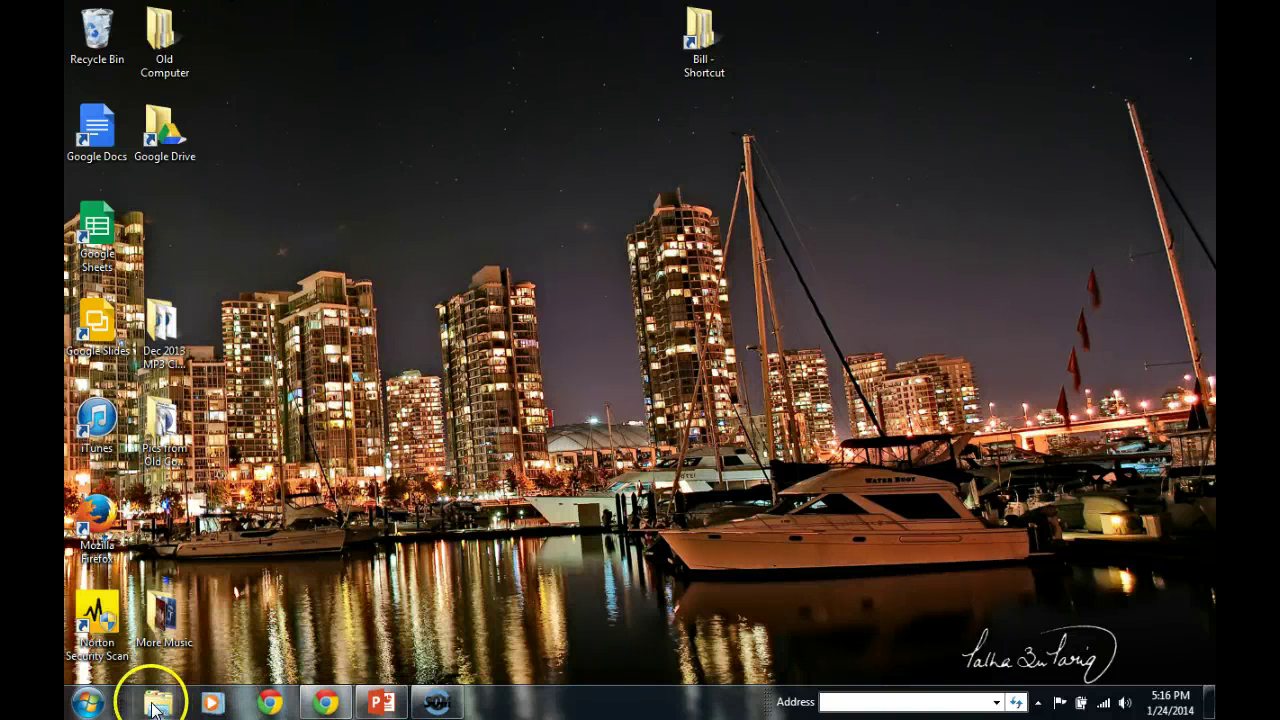
# - Pin the Snipping Tool to the taskbar
pyautogui.click(89, 703)
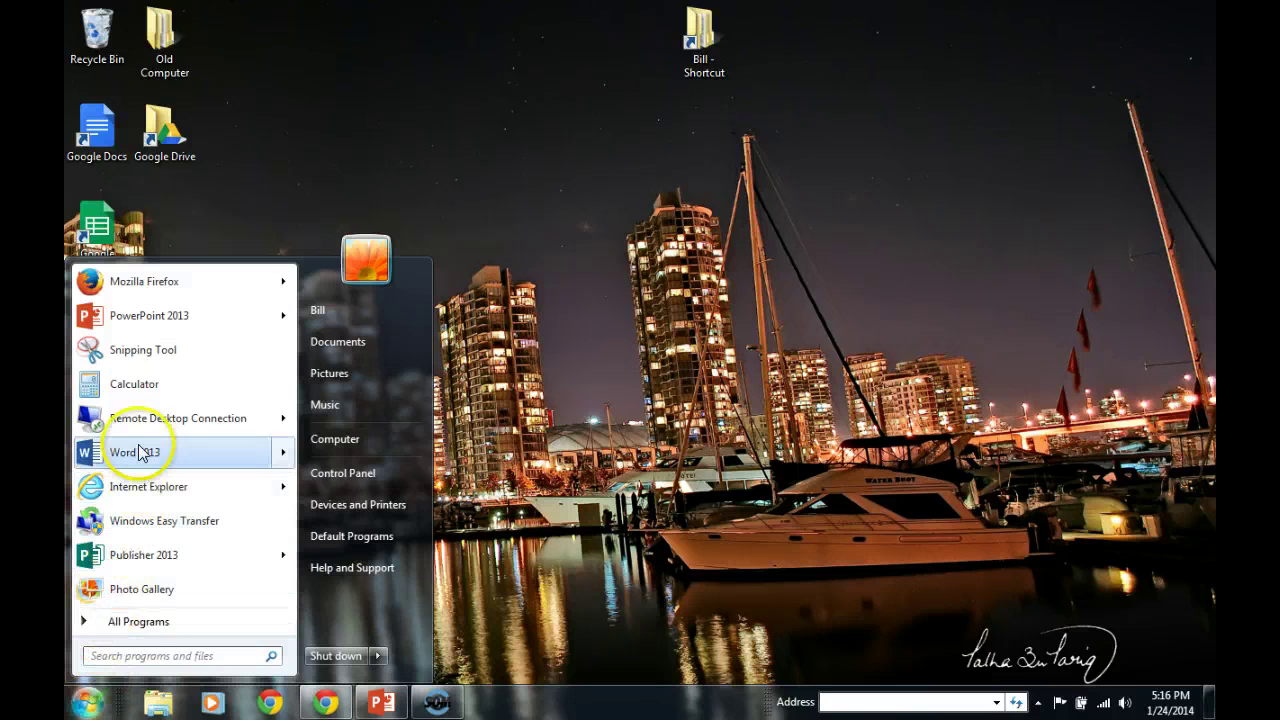
pyautogui.rightClick(155, 349)
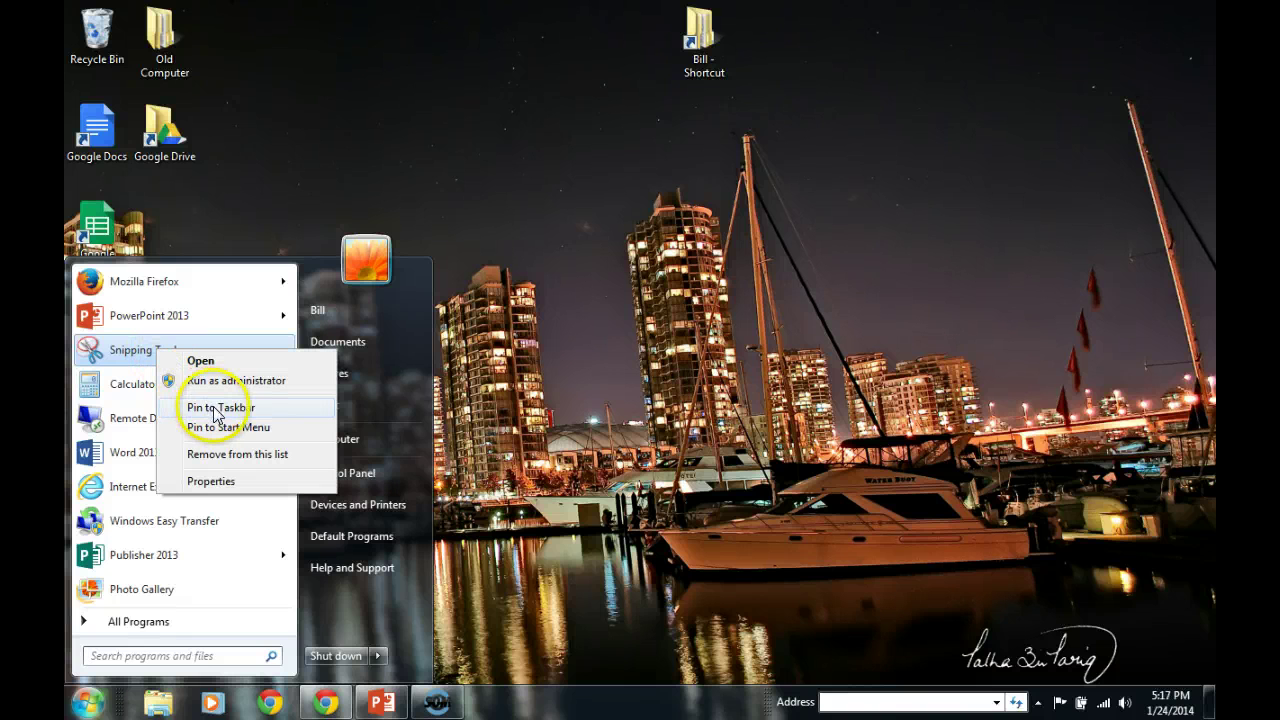
pyautogui.click(270, 408)
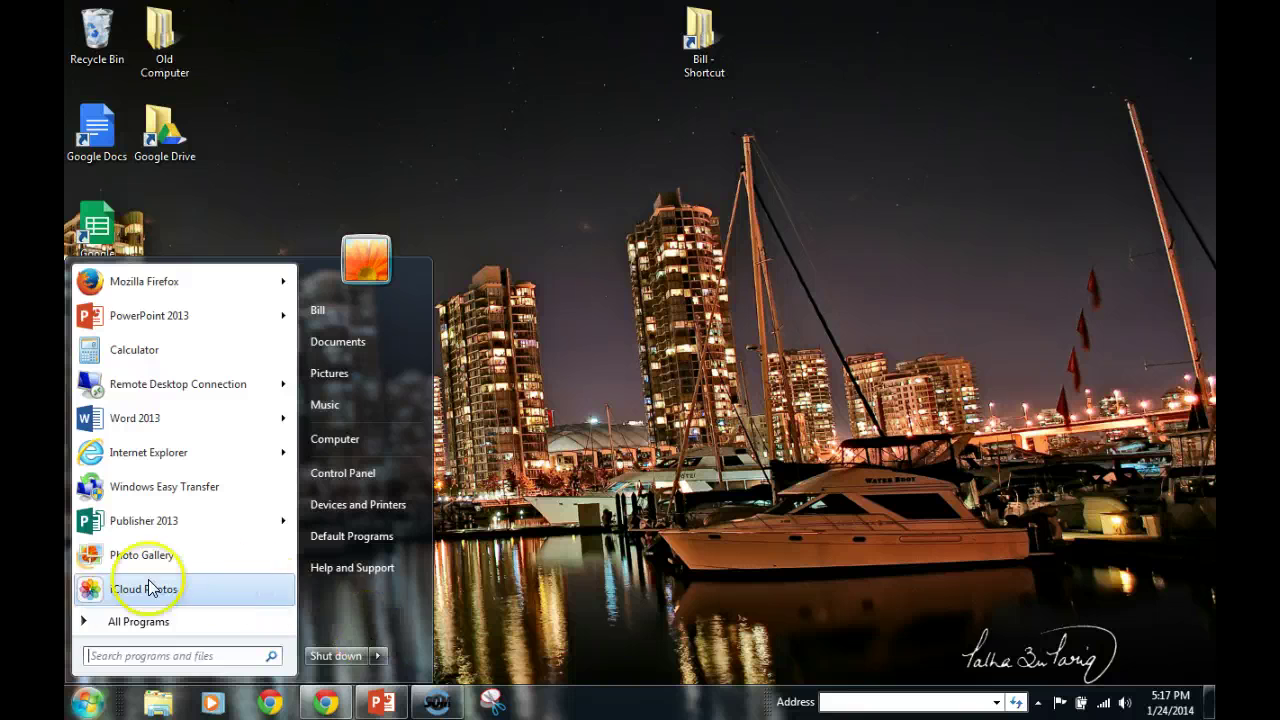
# - Pin PowerPoint 2013 from the Microsoft Office 2013 program folder to the taskbar
pyautogui.click(94, 698)
pyautogui.click(100, 699)
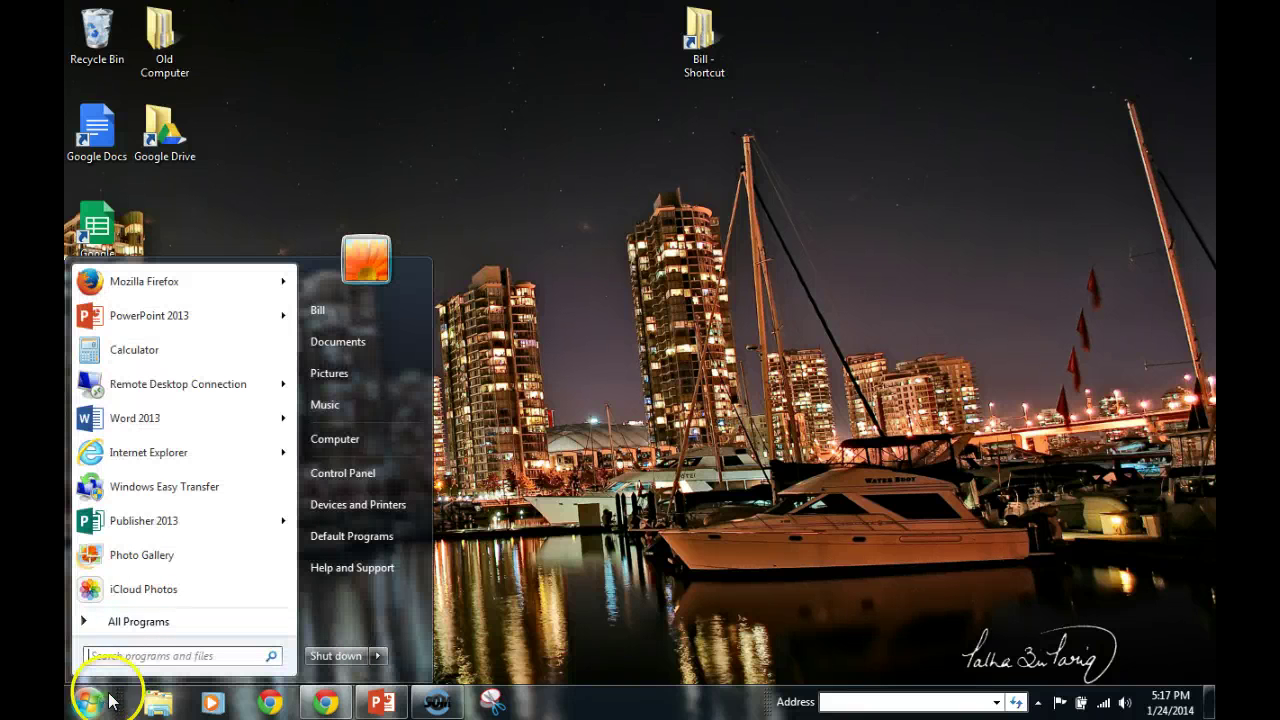
pyautogui.click(141, 626)
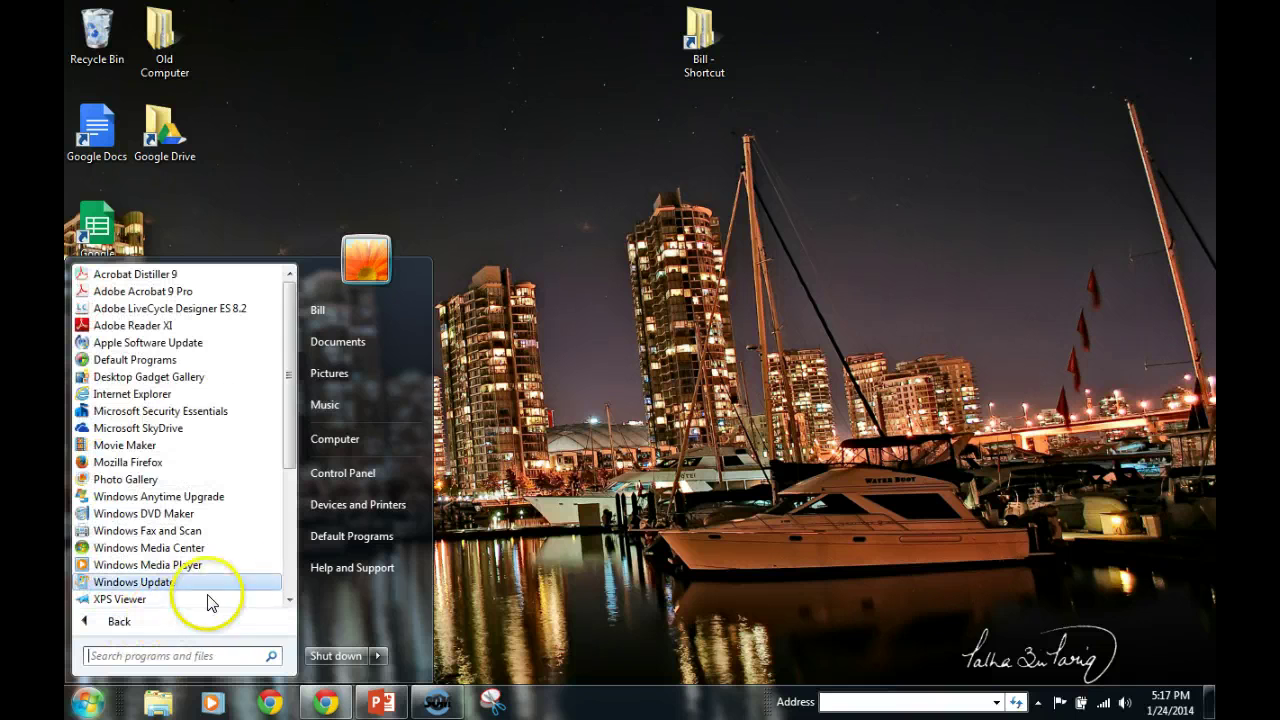
pyautogui.moveTo(290, 408); pyautogui.dragTo(289, 537)
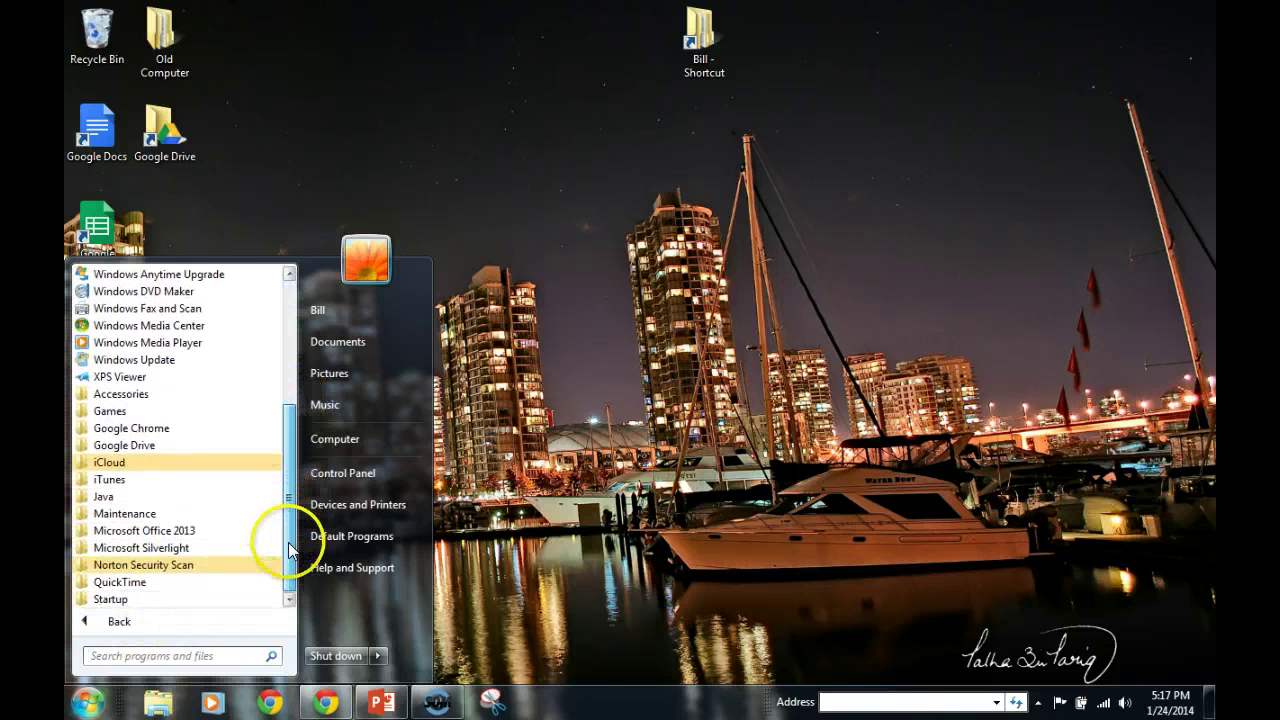
pyautogui.click(141, 533)
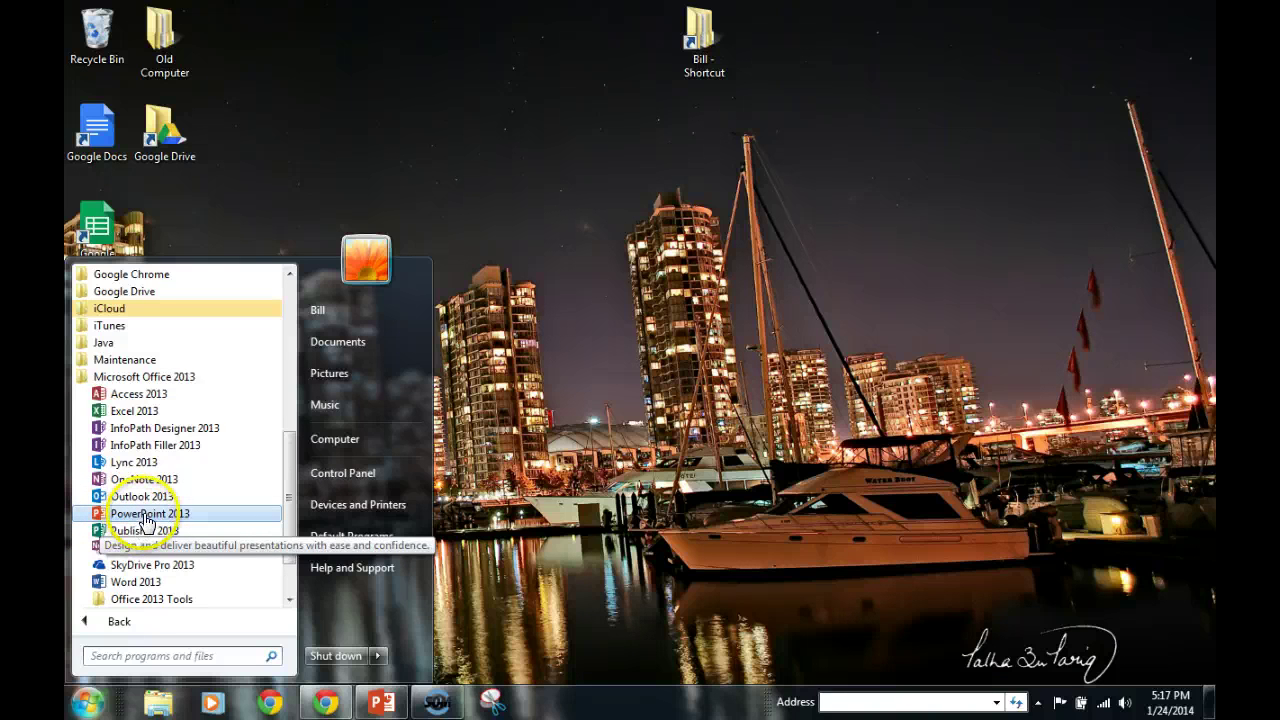
pyautogui.rightClick(146, 521)
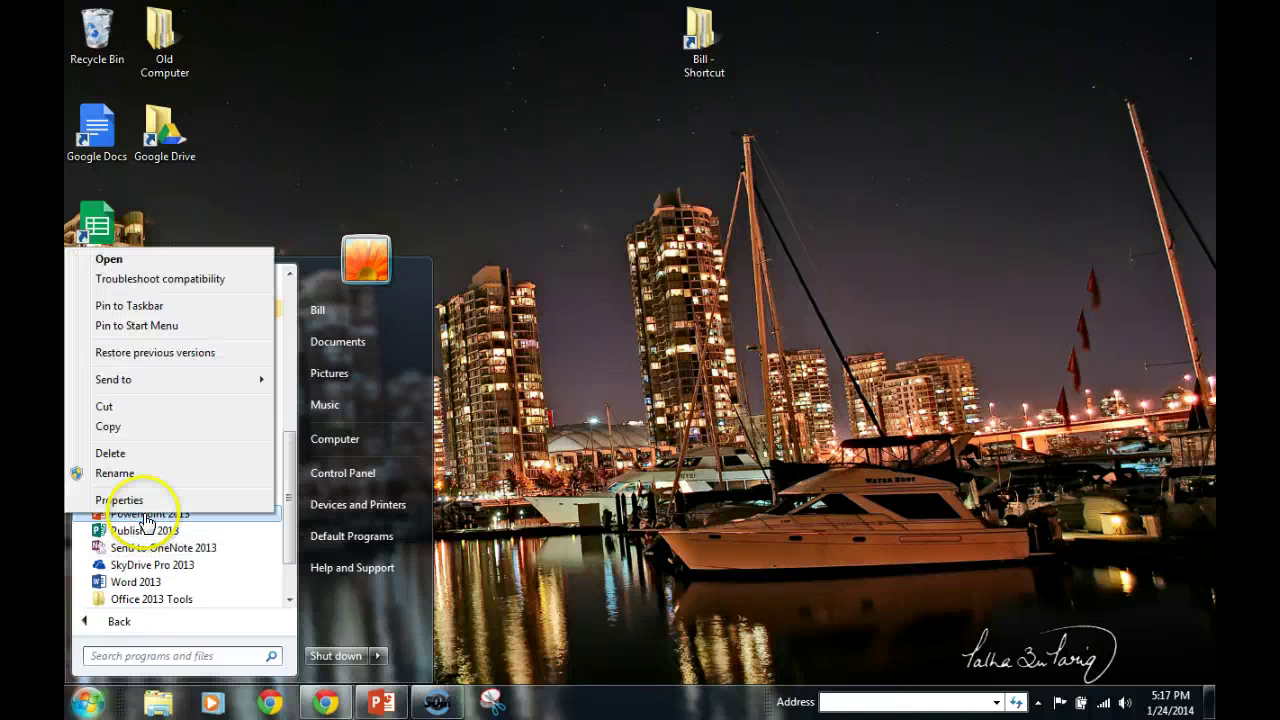
pyautogui.click(146, 314)
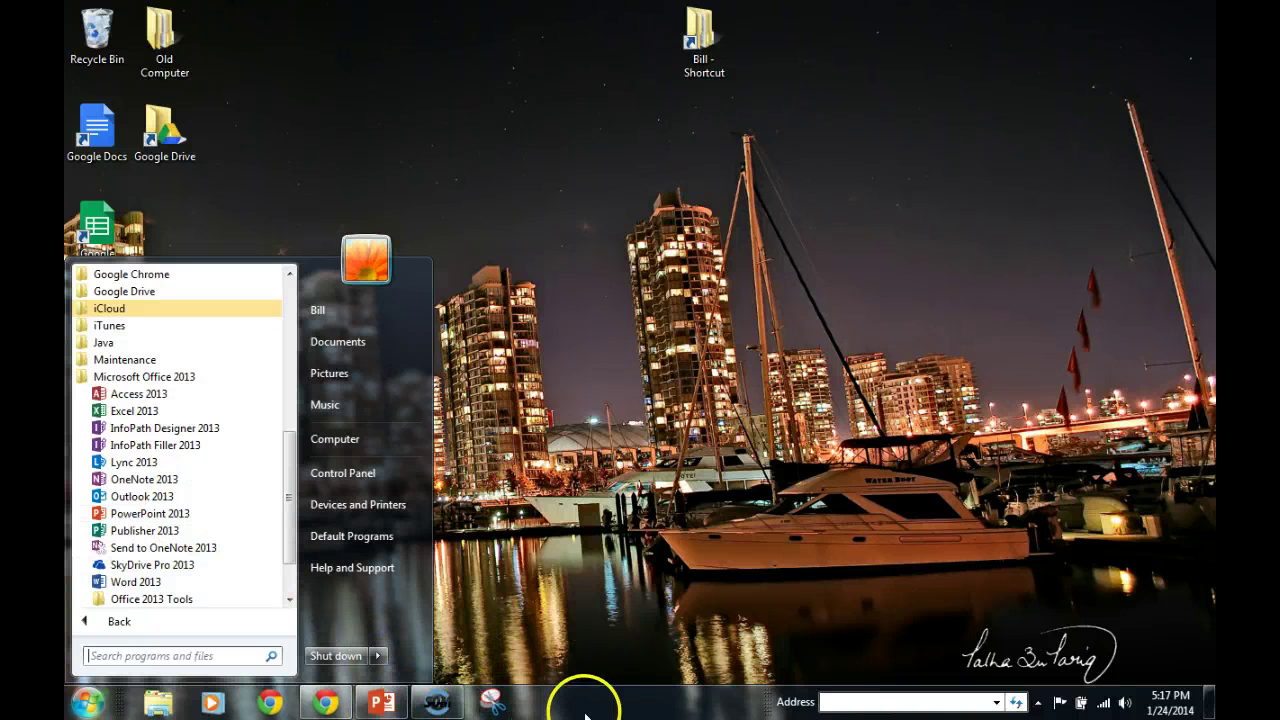
pyautogui.click(462, 642)
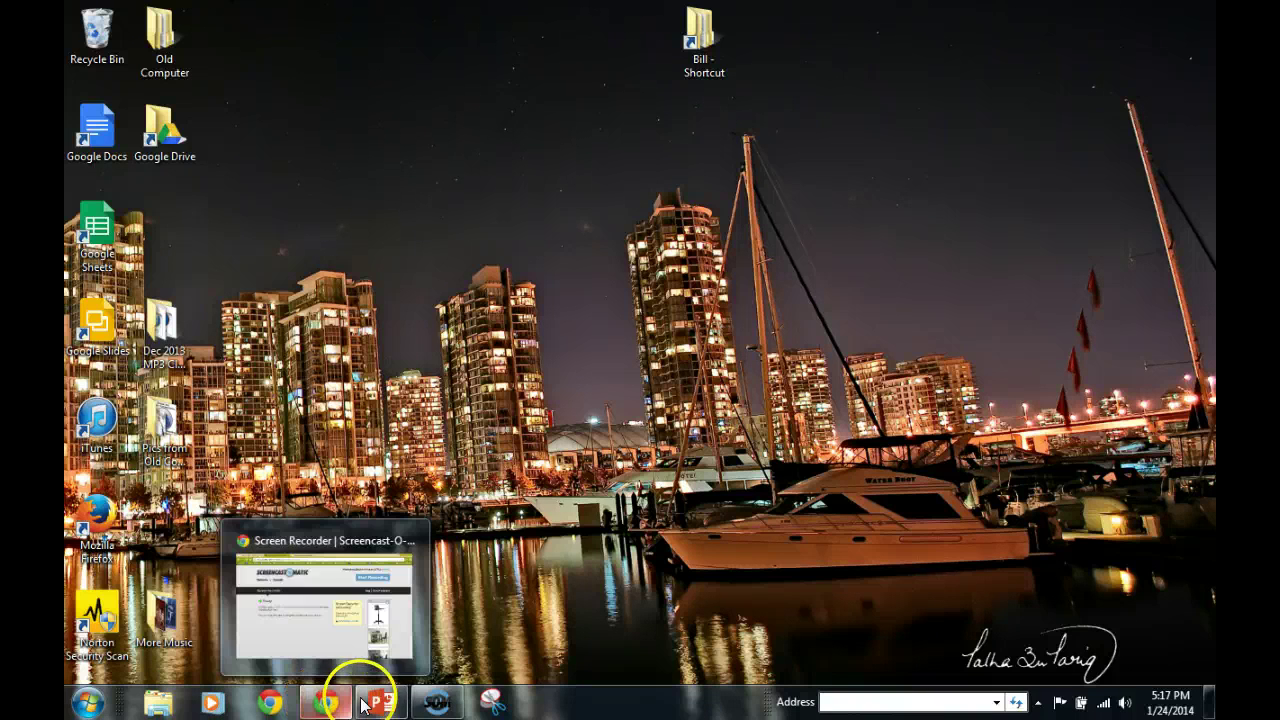
# - Switch to the open PowerPoint presentation and make the word "Gadgets" in the third main list item bold
pyautogui.moveTo(380, 703)
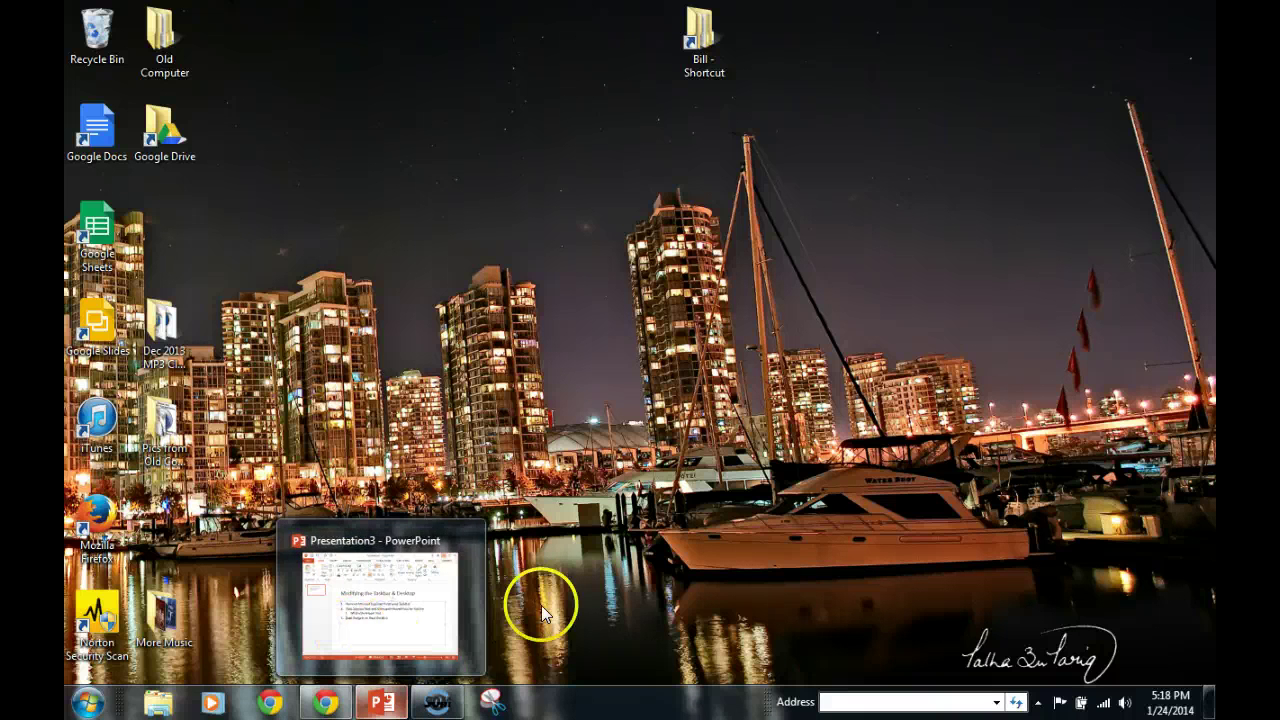
pyautogui.click(380, 700)
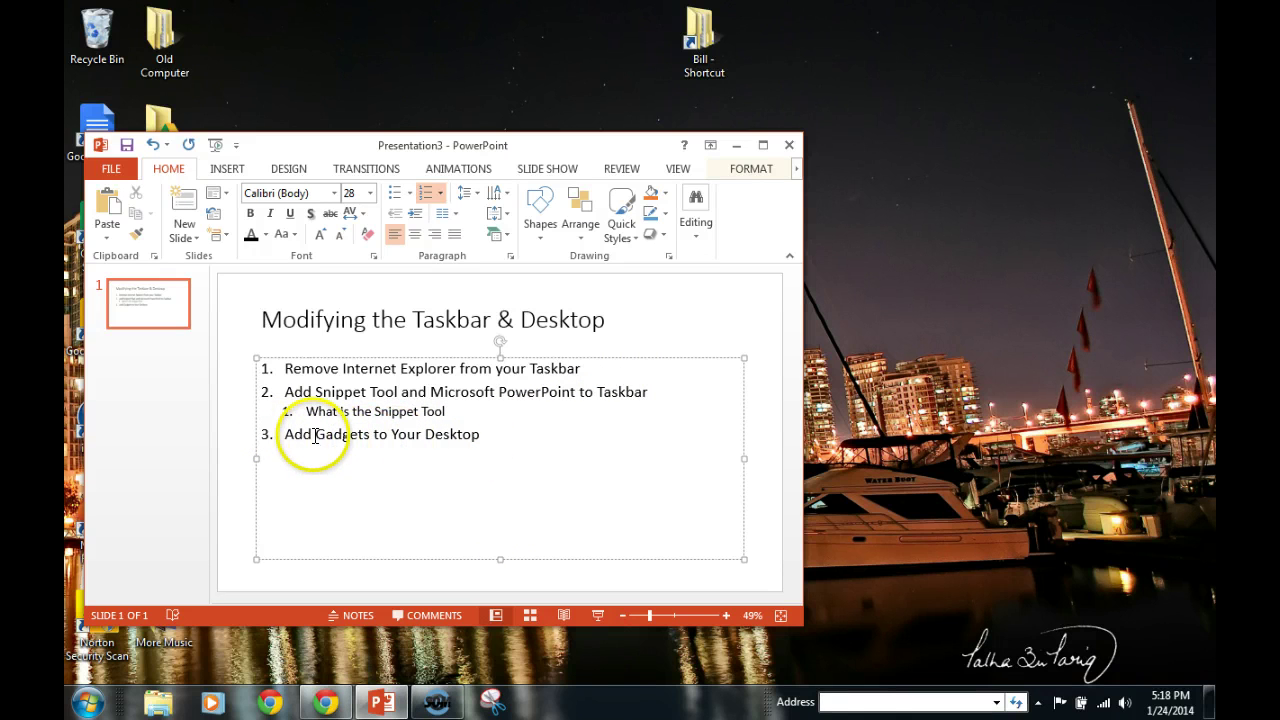
pyautogui.moveTo(285, 436); pyautogui.dragTo(357, 436)
pyautogui.click(357, 436)
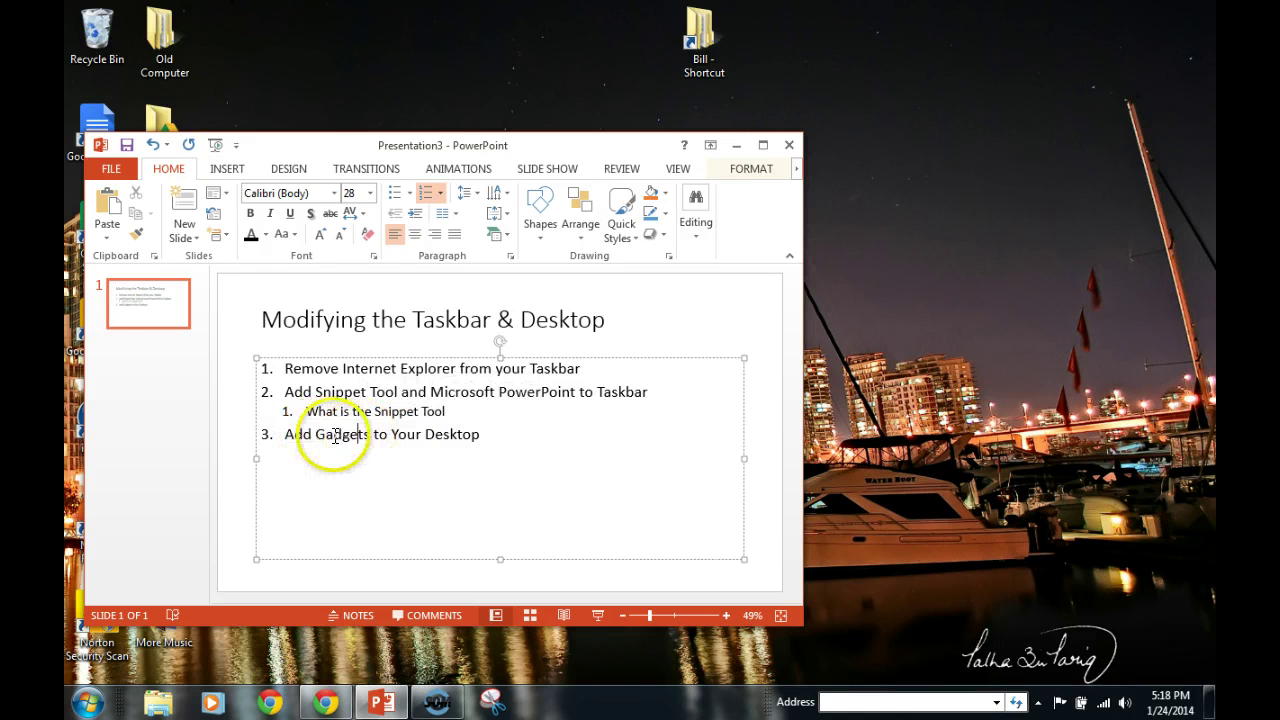
pyautogui.doubleClick(335, 437)
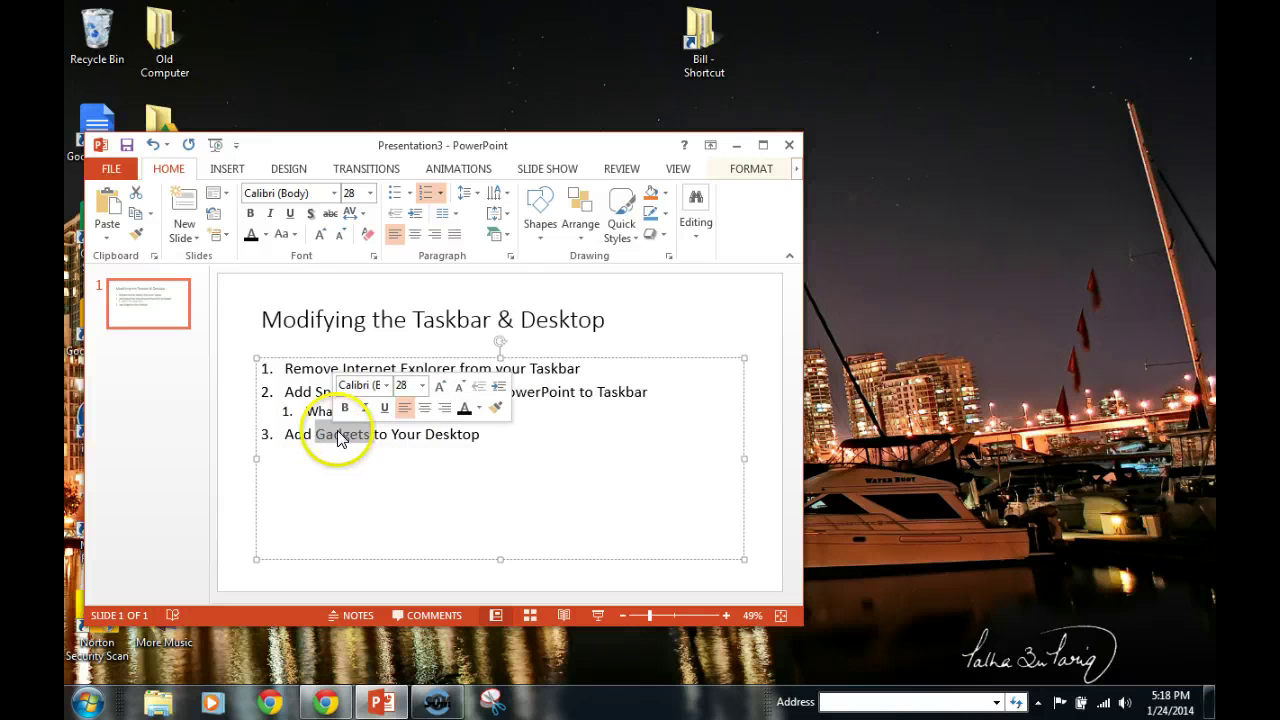
pyautogui.click(250, 213)
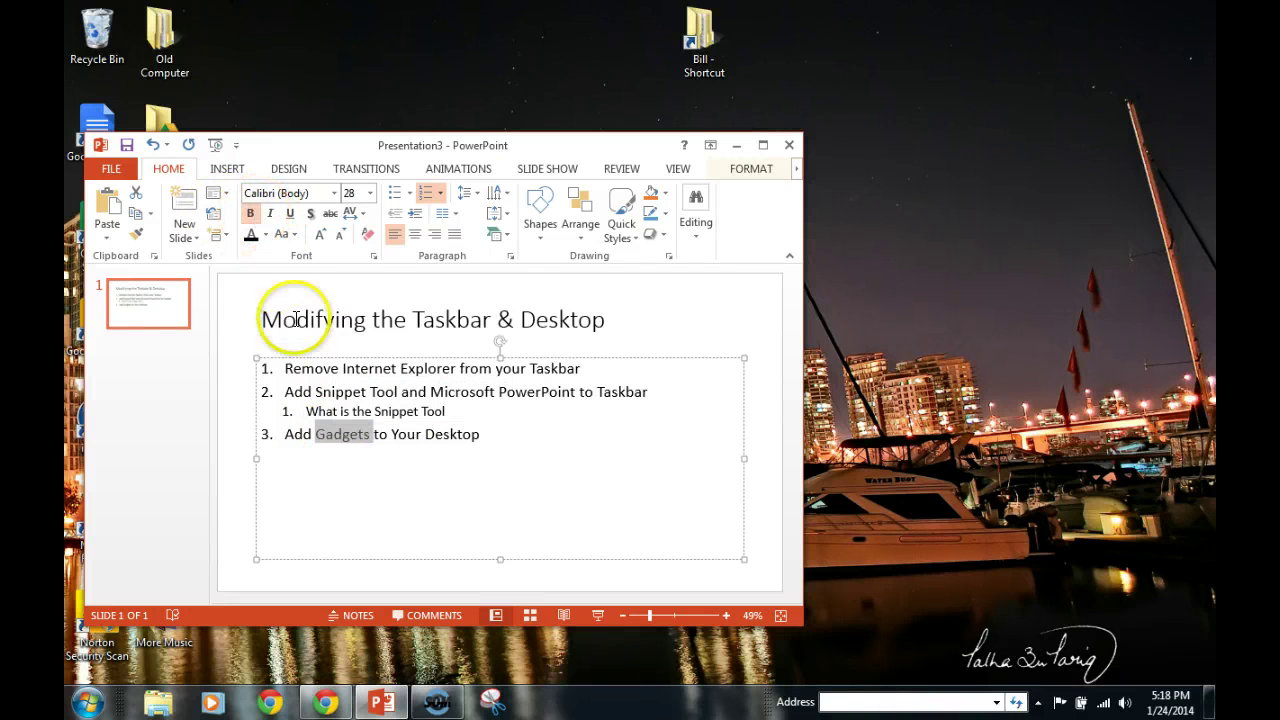
pyautogui.click(413, 469)
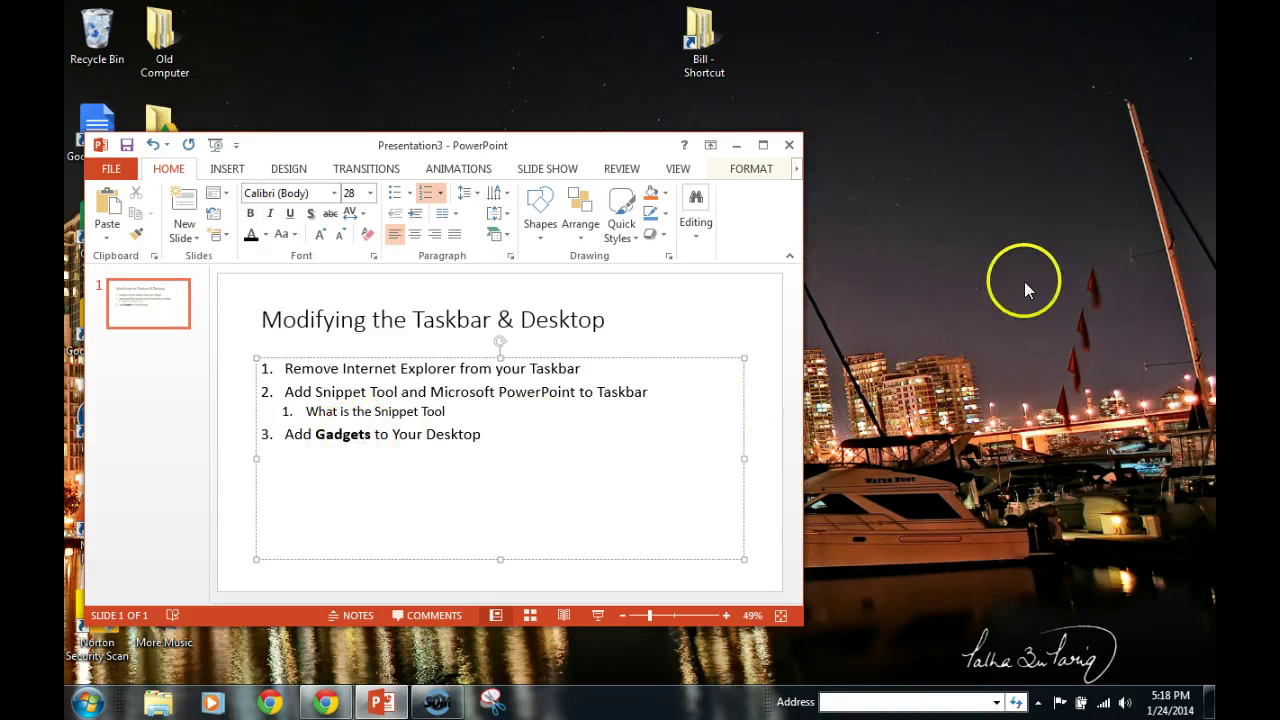
# - Make the word "Taskbar" in the first list item of the slide bold
pyautogui.doubleClick(560, 369)
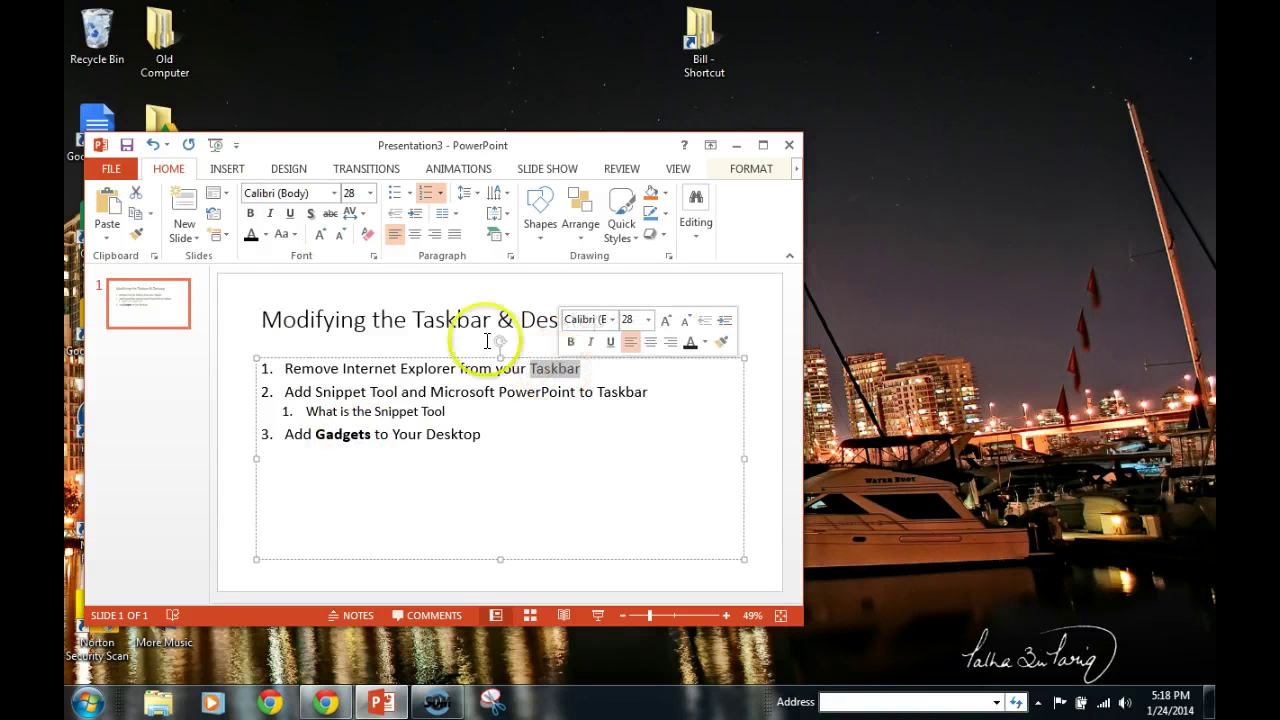
pyautogui.click(250, 213)
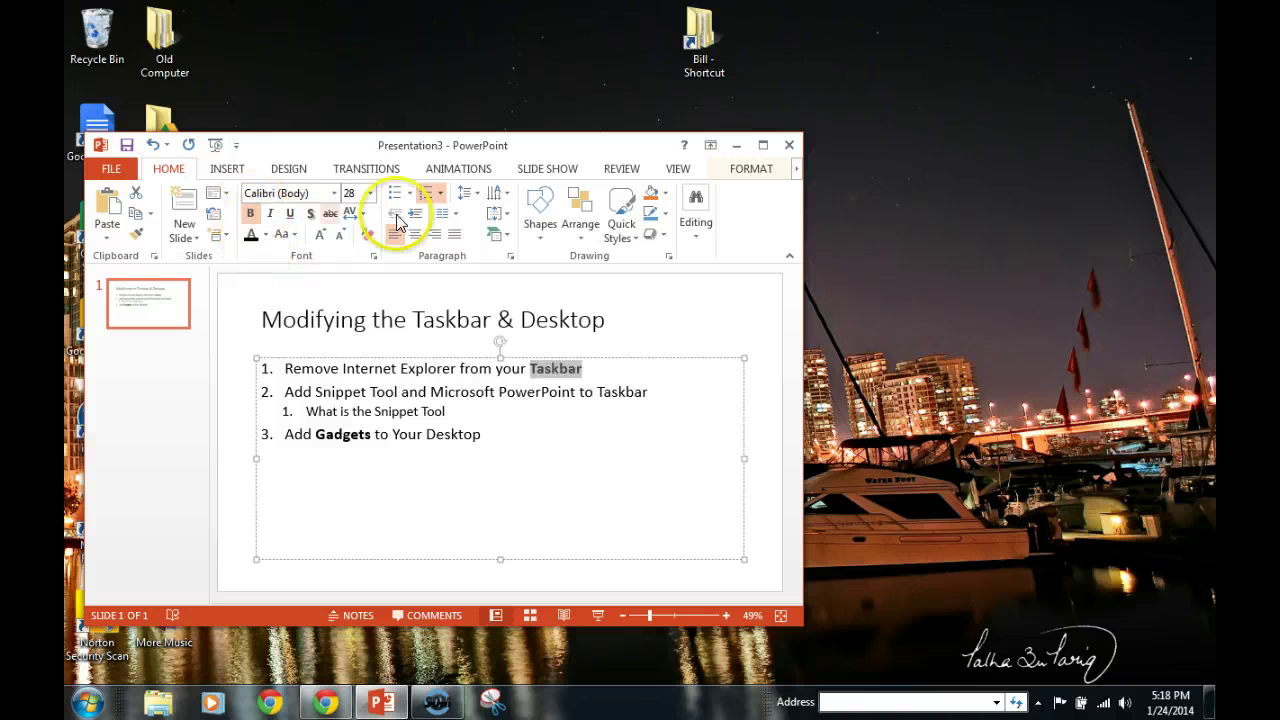
pyautogui.click(909, 243)
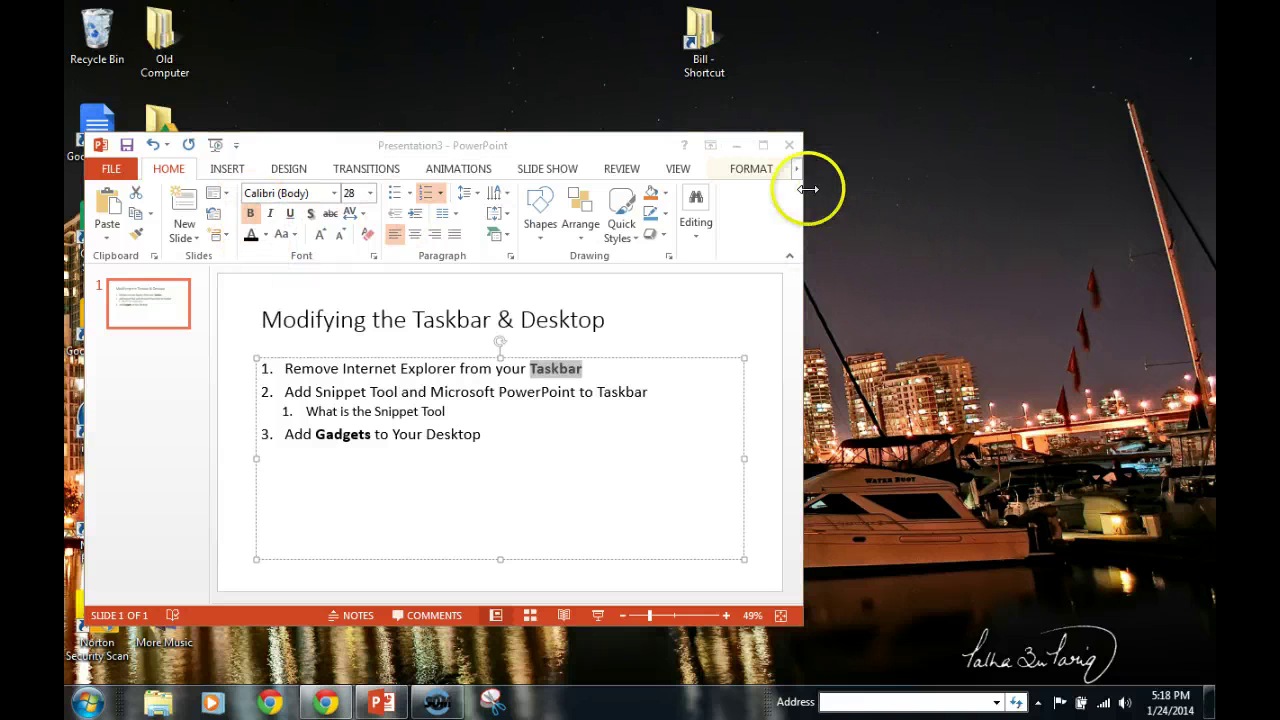
# - Add a fourth list item reading "Icons are buttons on your desktop" to the slide
pyautogui.click(737, 146)
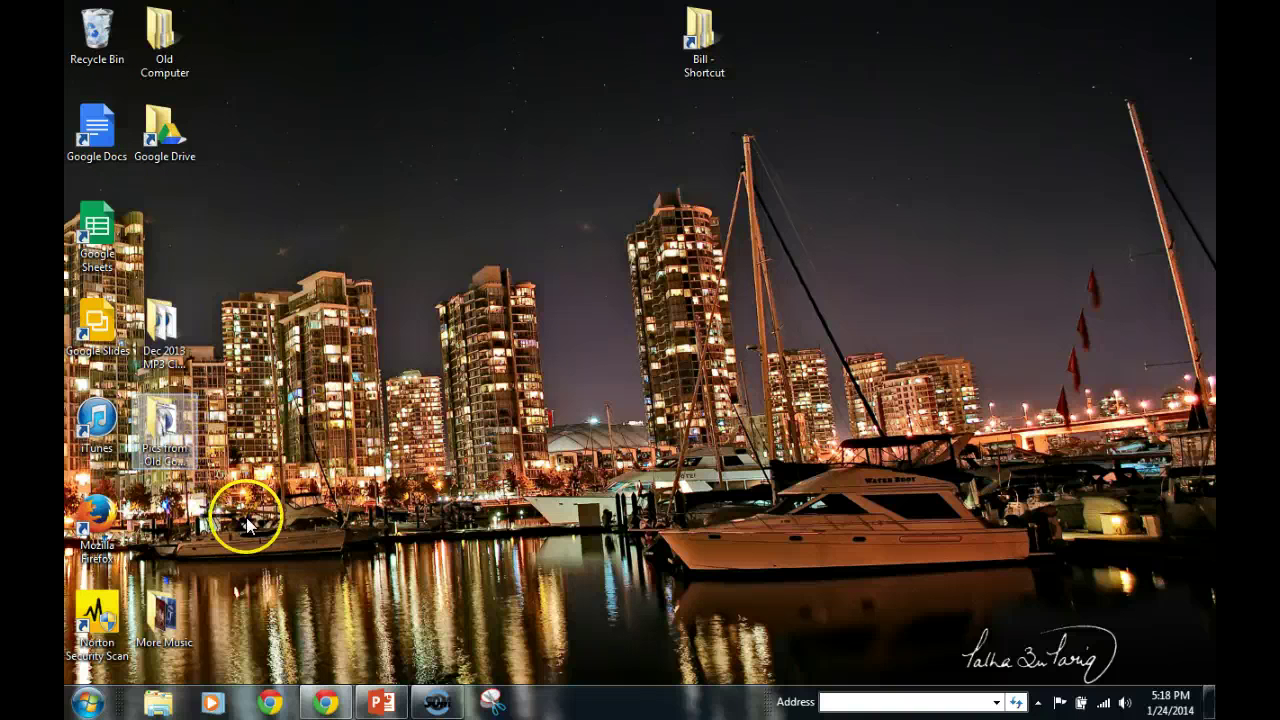
pyautogui.click(381, 702)
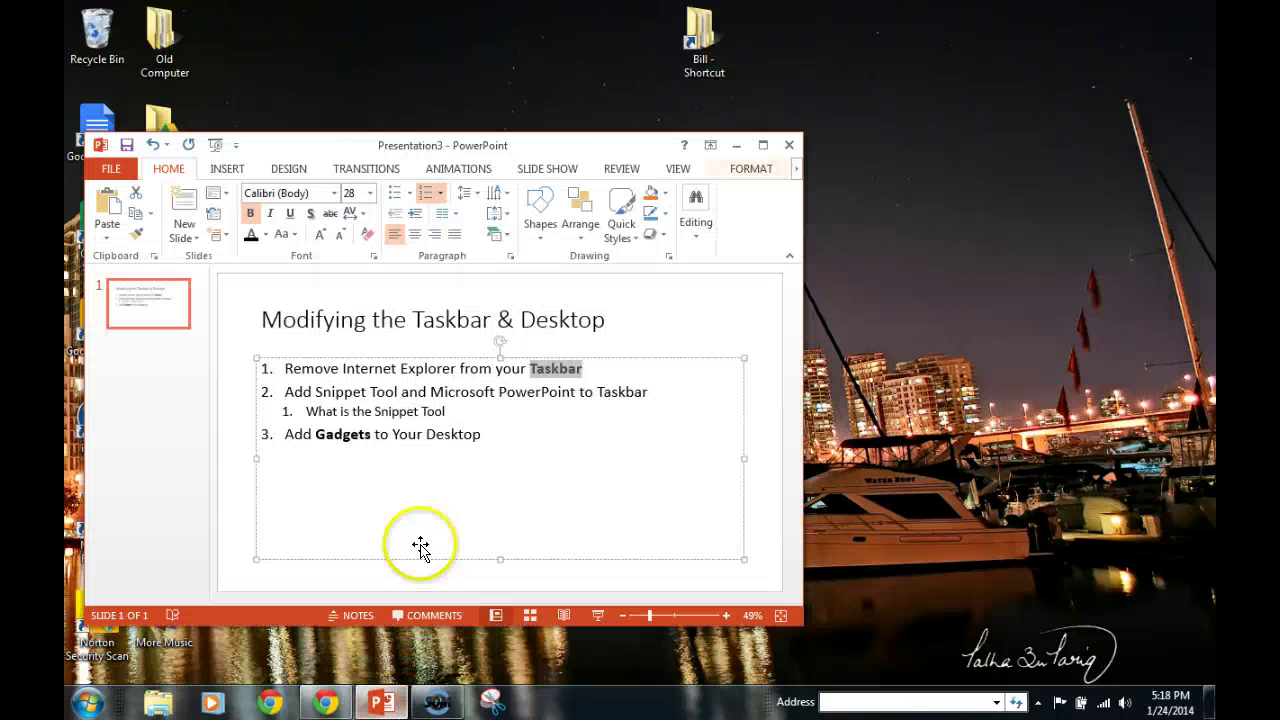
pyautogui.click(568, 443)
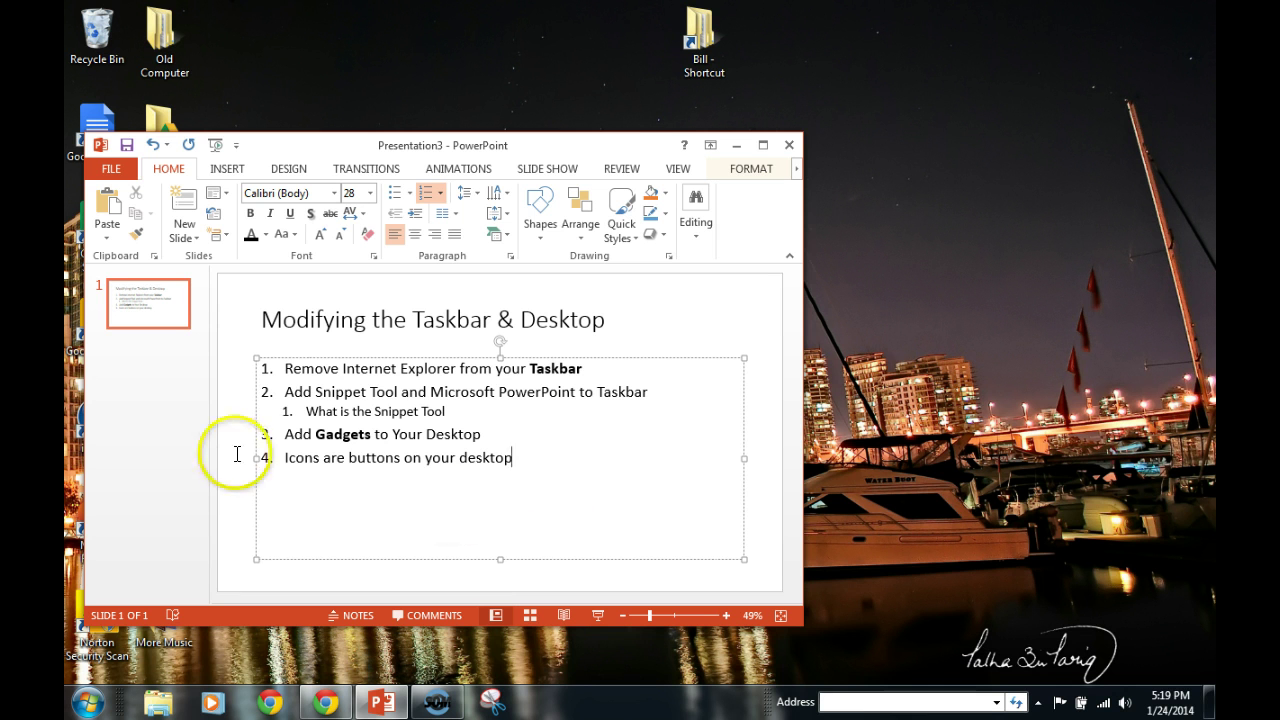
# - Make the word "Icons" in the fourth list item bold
pyautogui.doubleClick(297, 457)
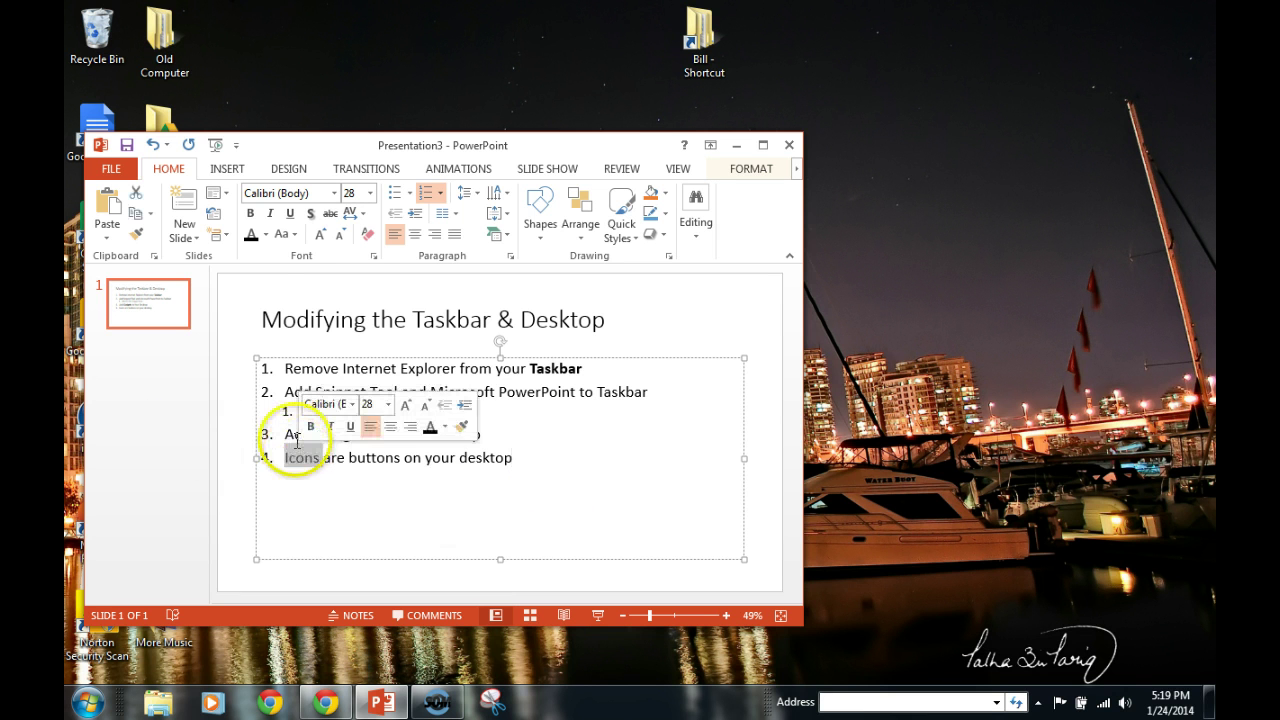
pyautogui.click(250, 213)
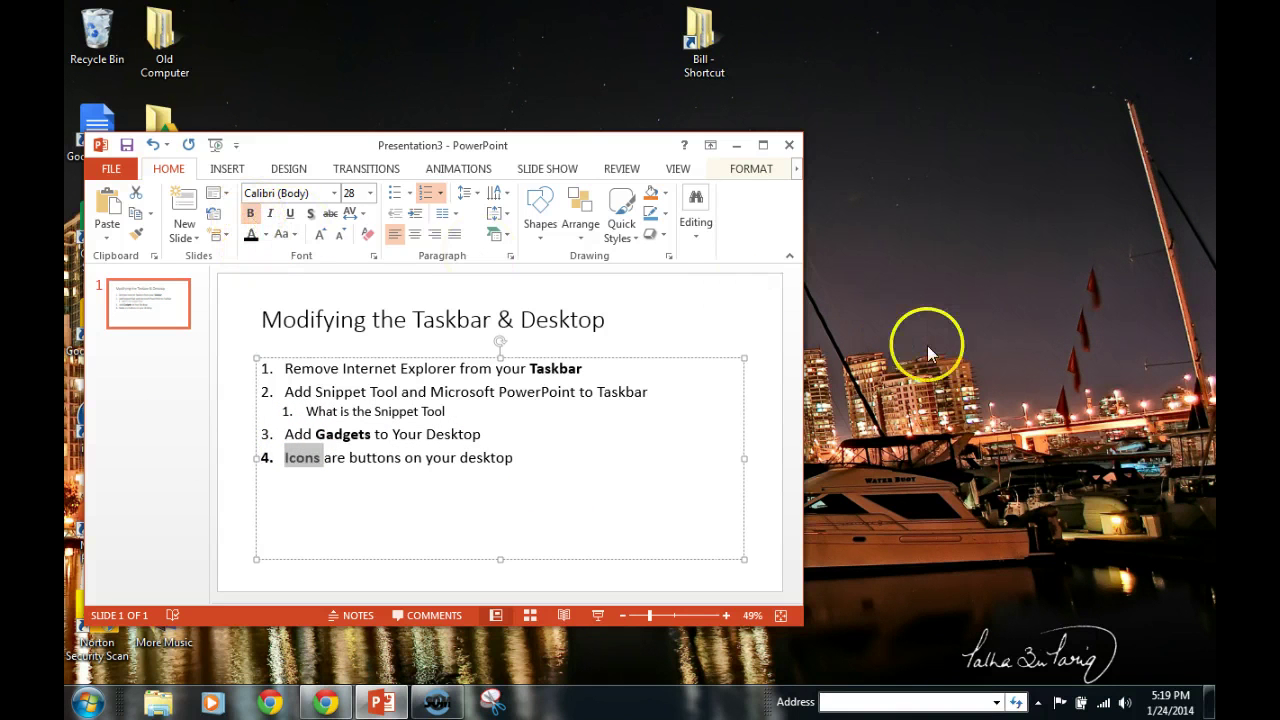
pyautogui.click(654, 387)
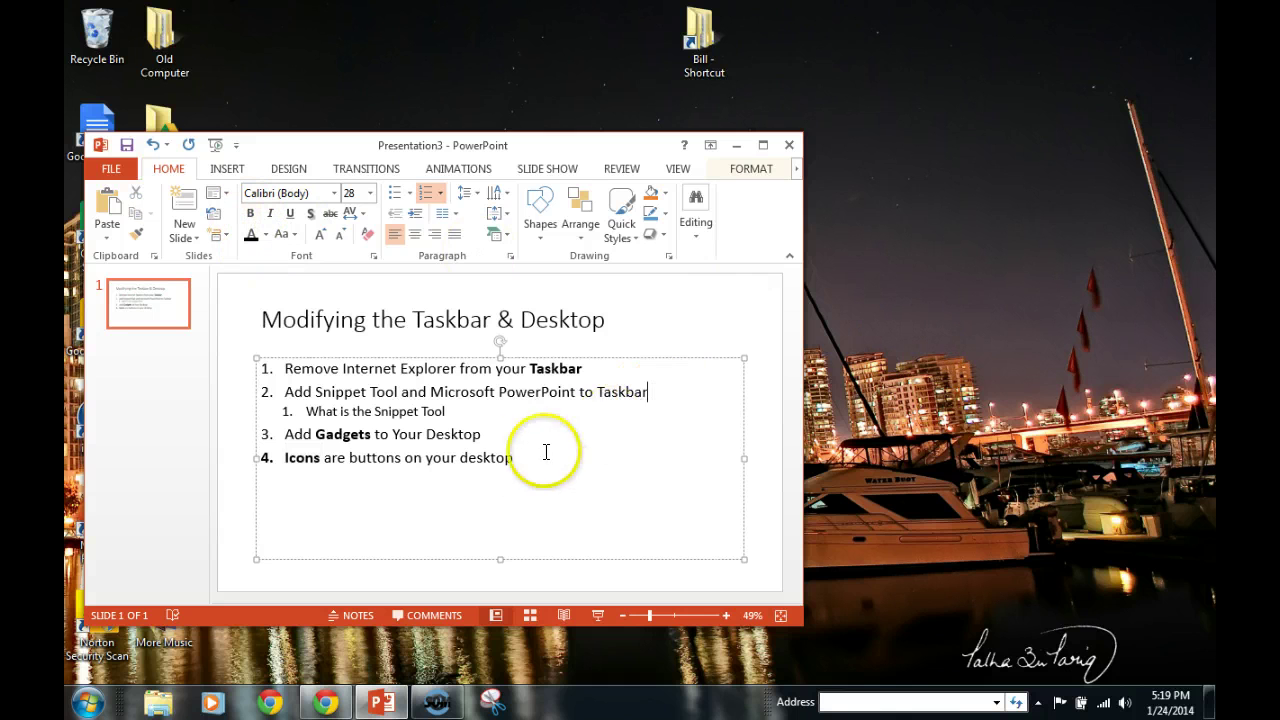
pyautogui.click(893, 367)
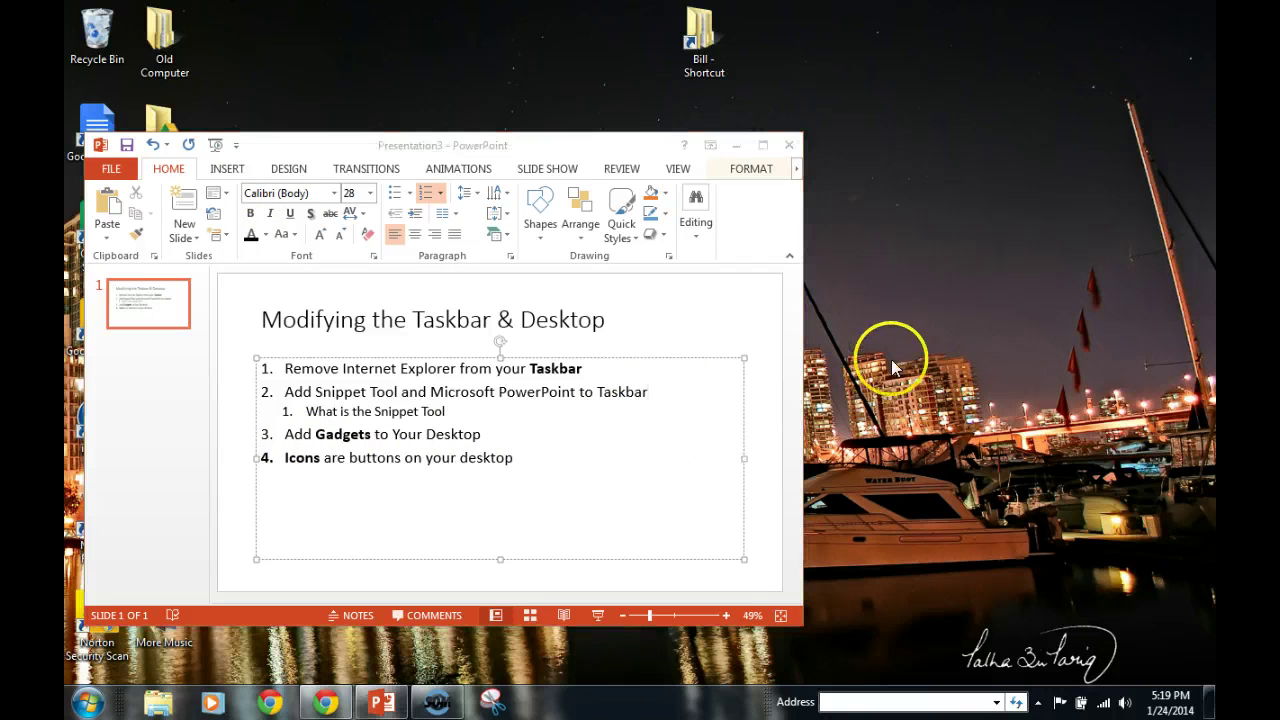
# - Create a desktop shortcut for Word 2013 from the Start menu and place it near the existing folder shortcut
pyautogui.click(741, 144)
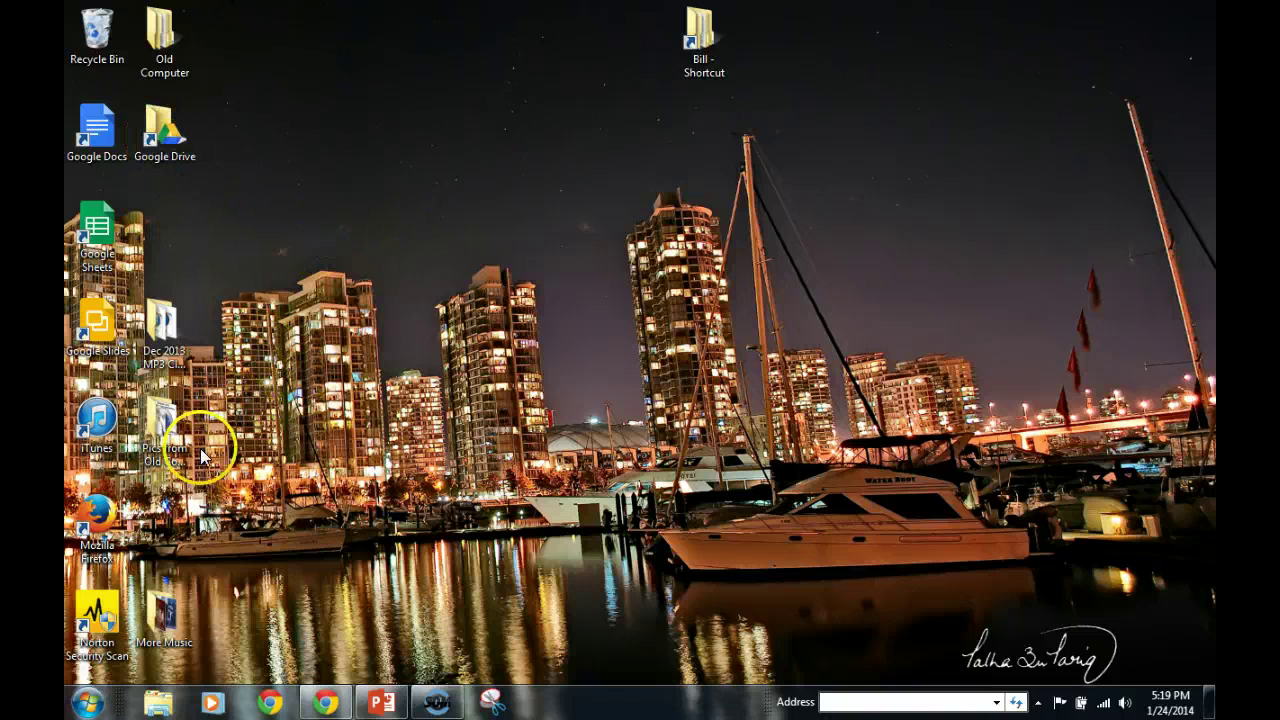
pyautogui.click(86, 706)
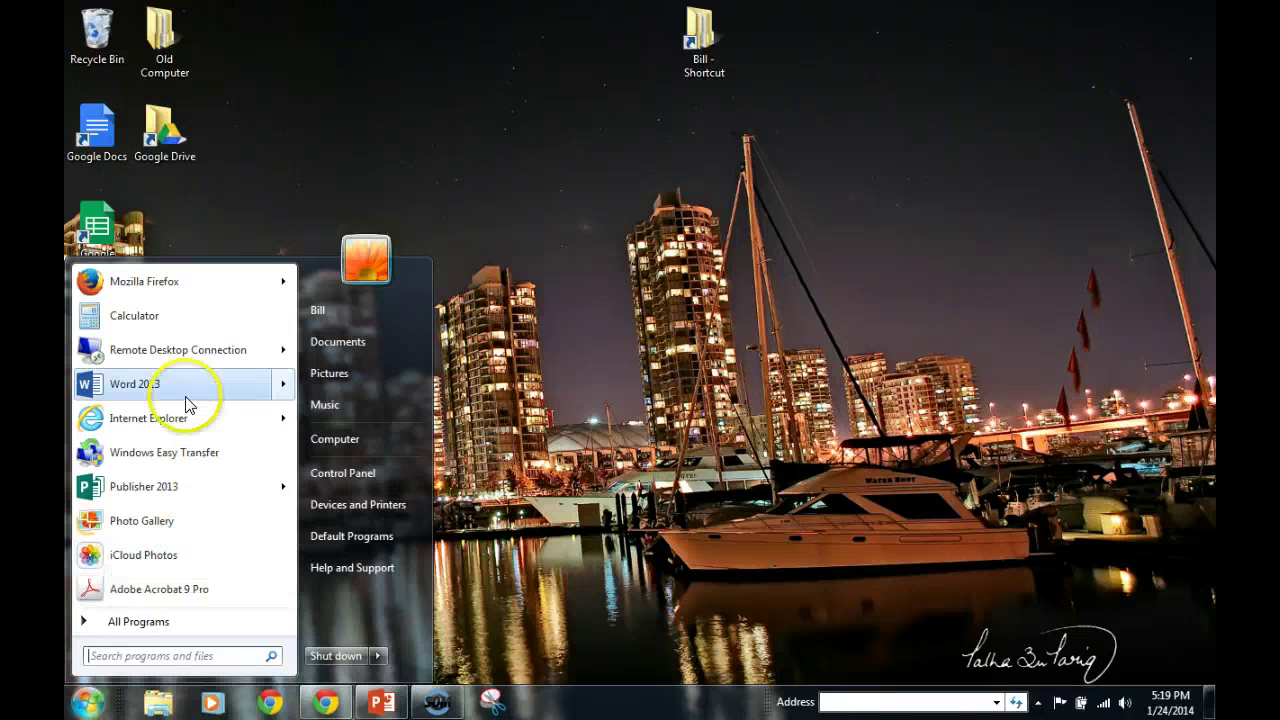
pyautogui.moveTo(186, 401)
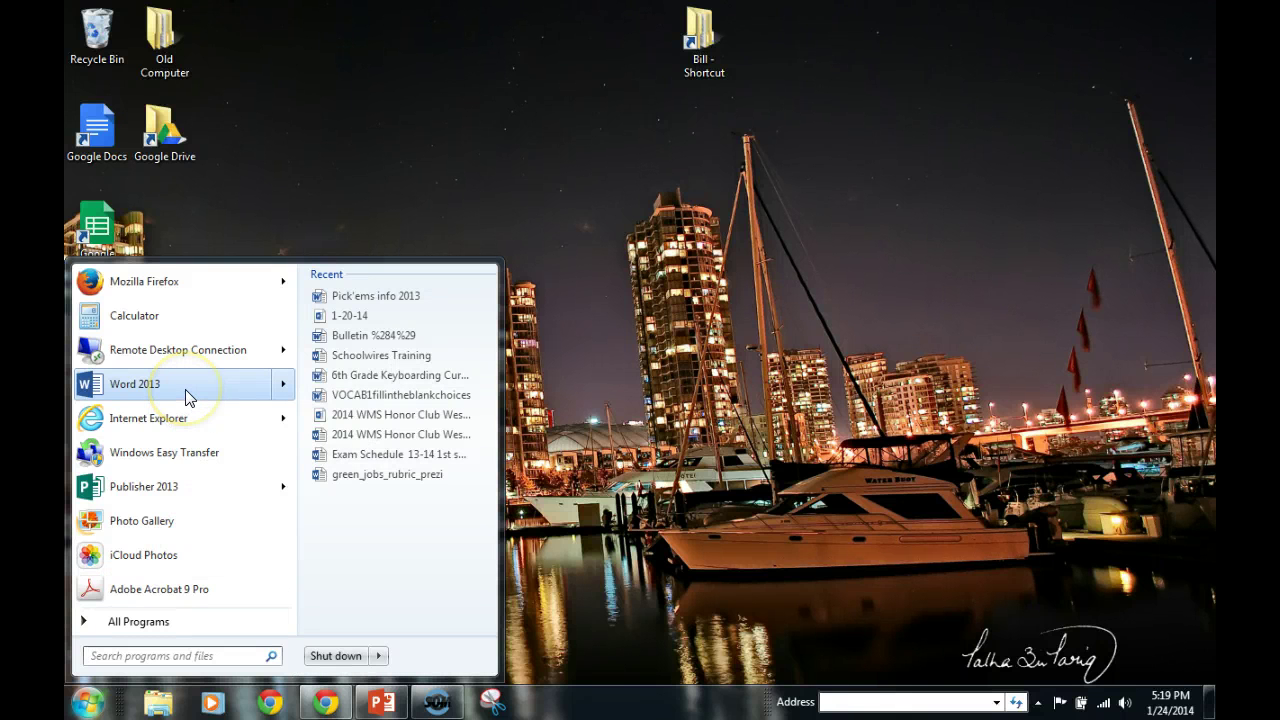
pyautogui.rightClick(186, 396)
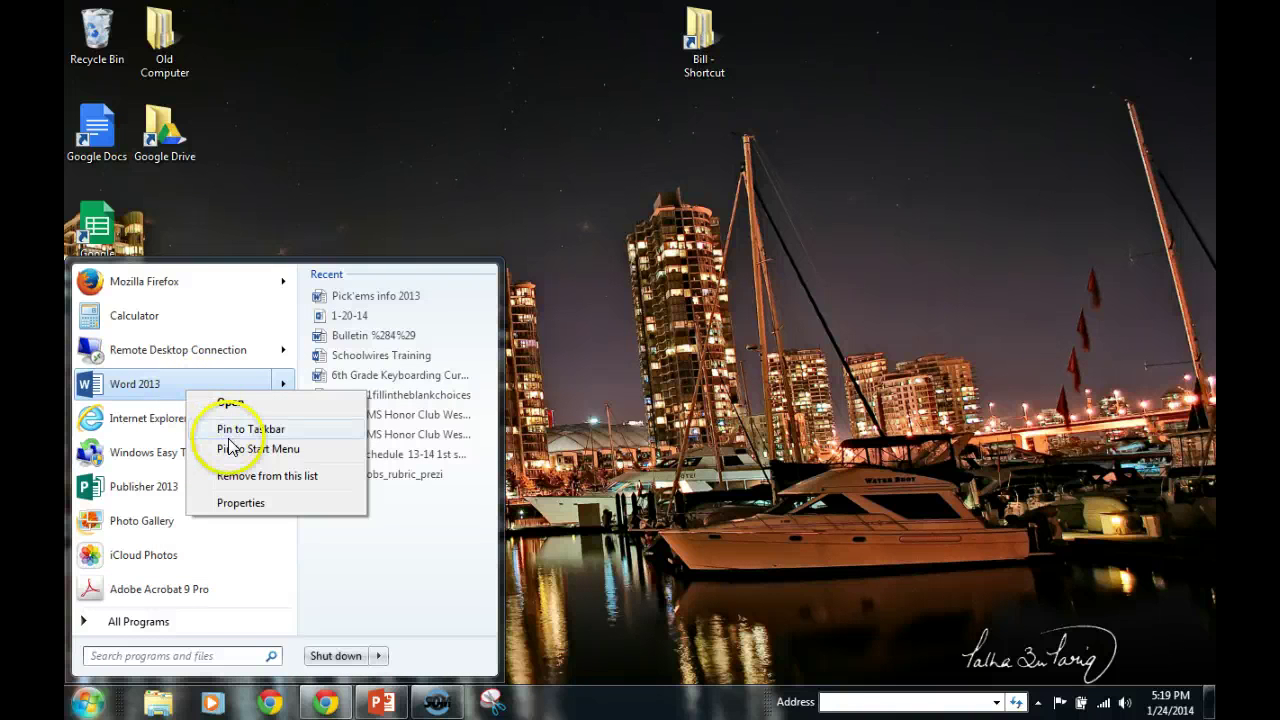
pyautogui.click(163, 385)
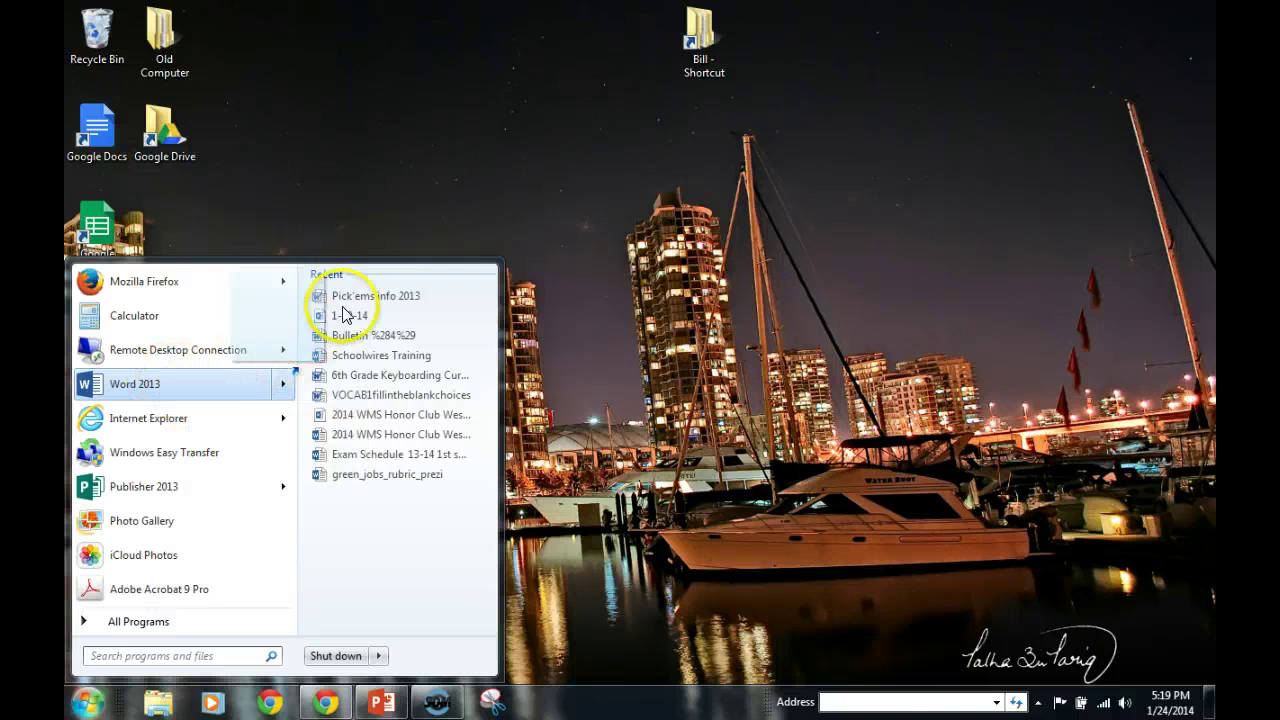
pyautogui.moveTo(345, 315); pyautogui.dragTo(1045, 38)
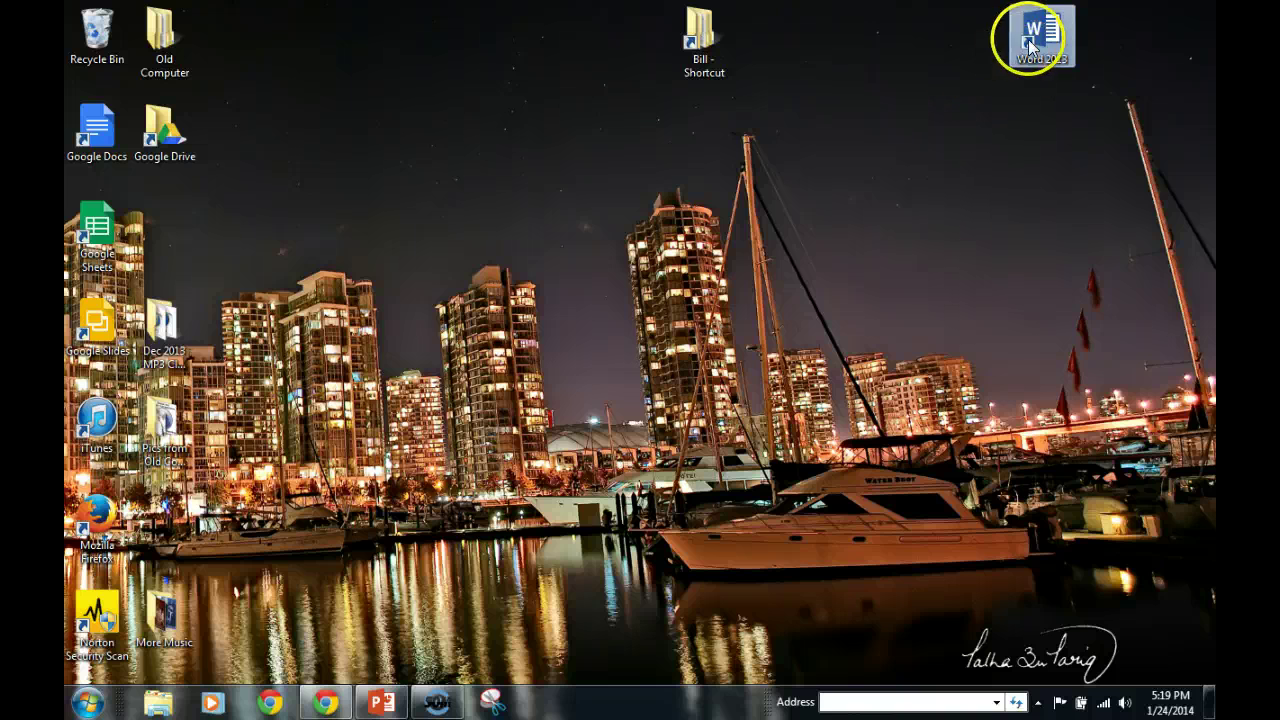
pyautogui.moveTo(846, 75); pyautogui.dragTo(798, 51)
pyautogui.click(871, 208)
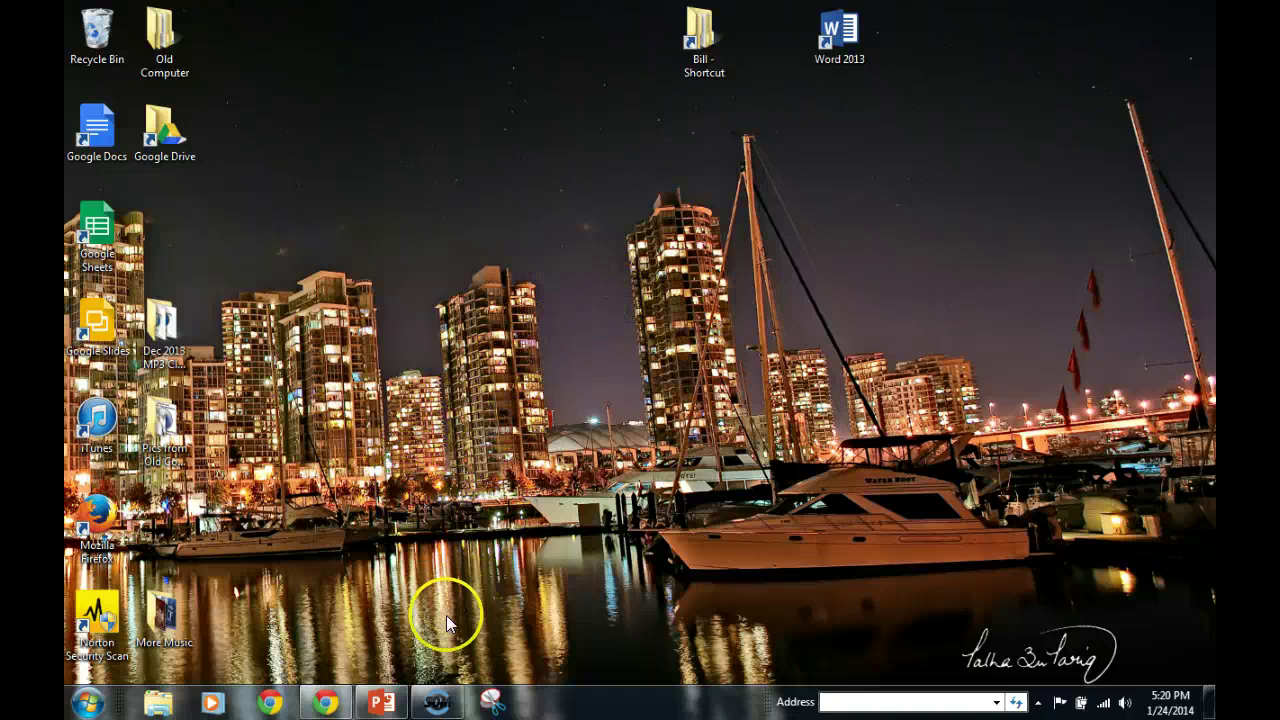
# - Review the "Add Gadgets to Your Desktop" item on the PowerPoint slide and return to the desktop
pyautogui.click(380, 698)
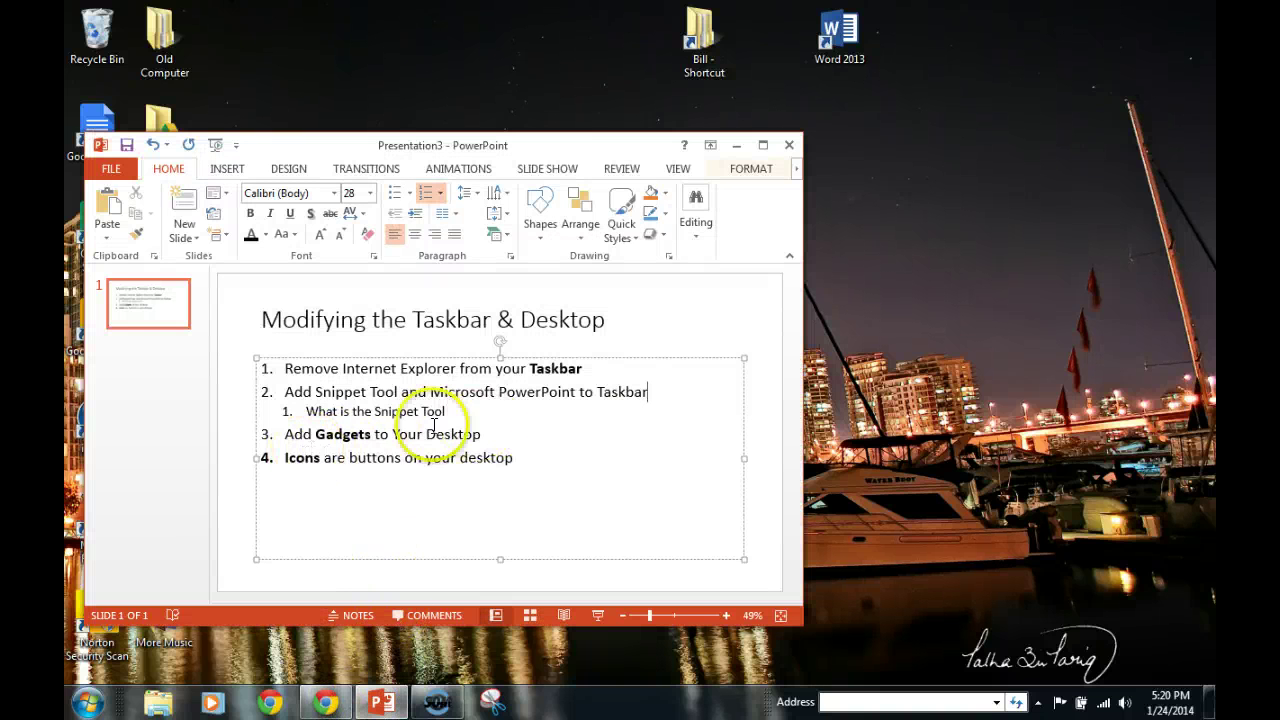
pyautogui.moveTo(280, 434); pyautogui.dragTo(501, 437)
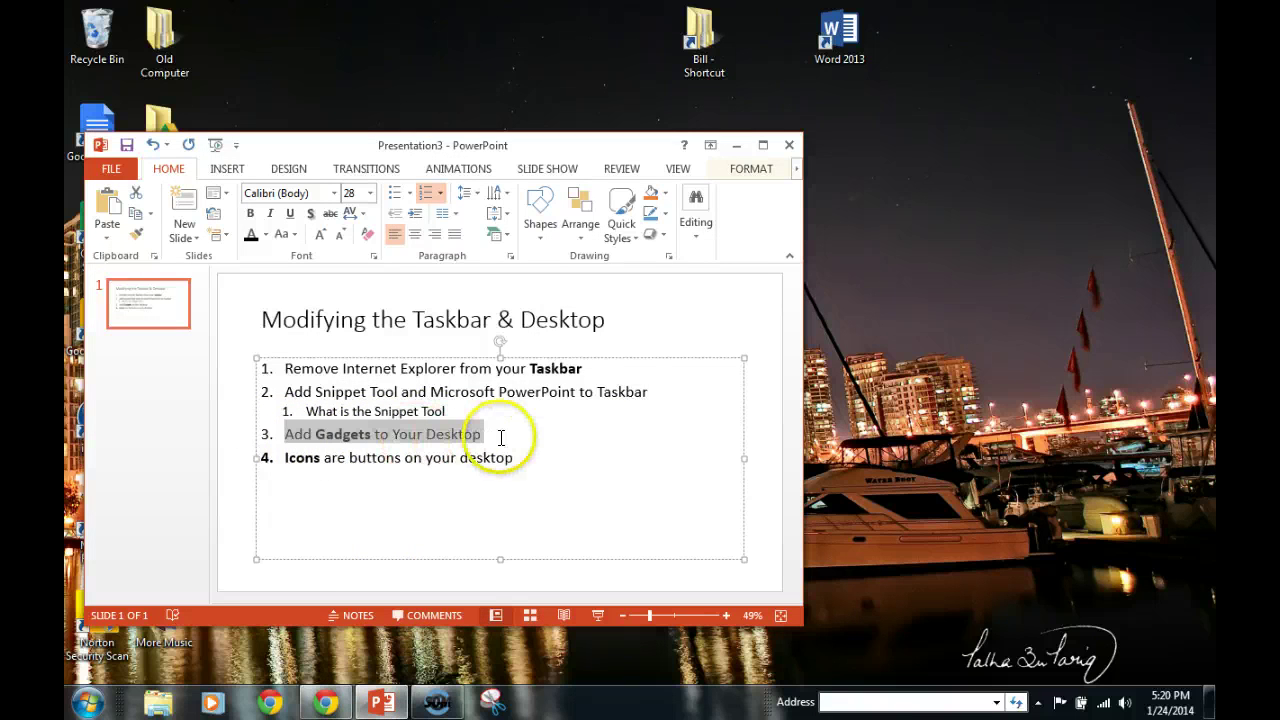
pyautogui.click(1020, 359)
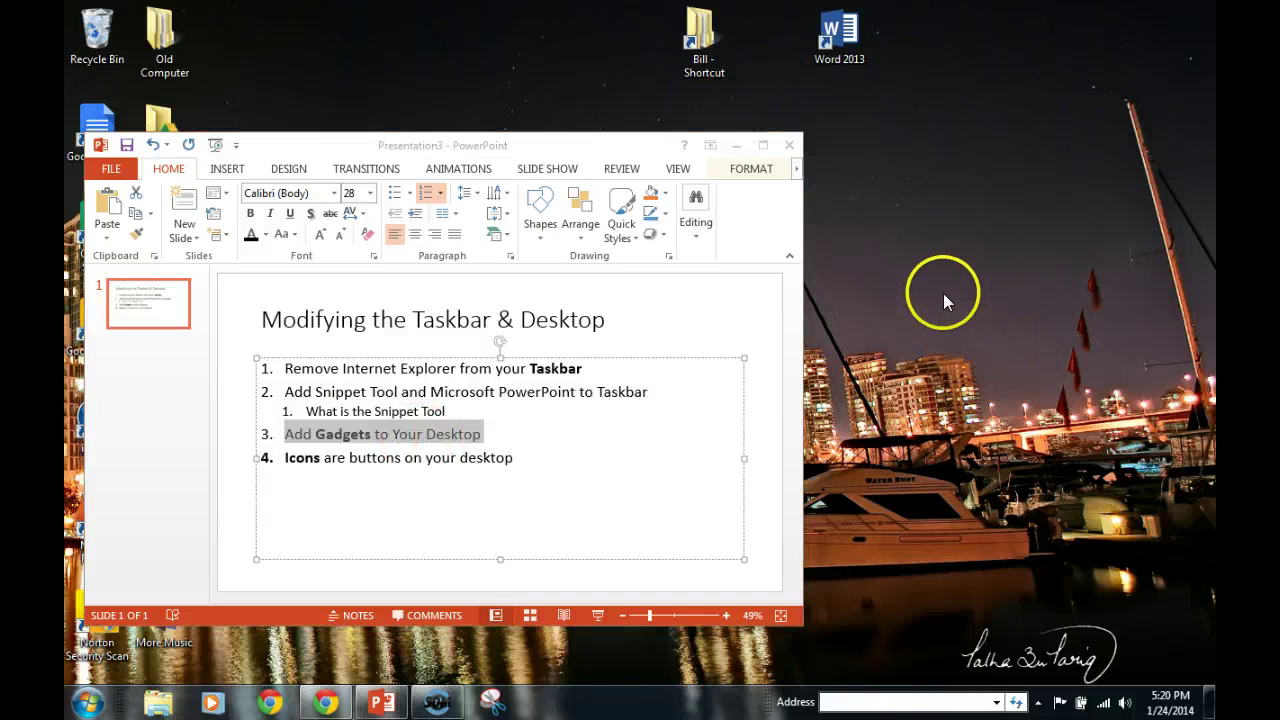
pyautogui.click(734, 142)
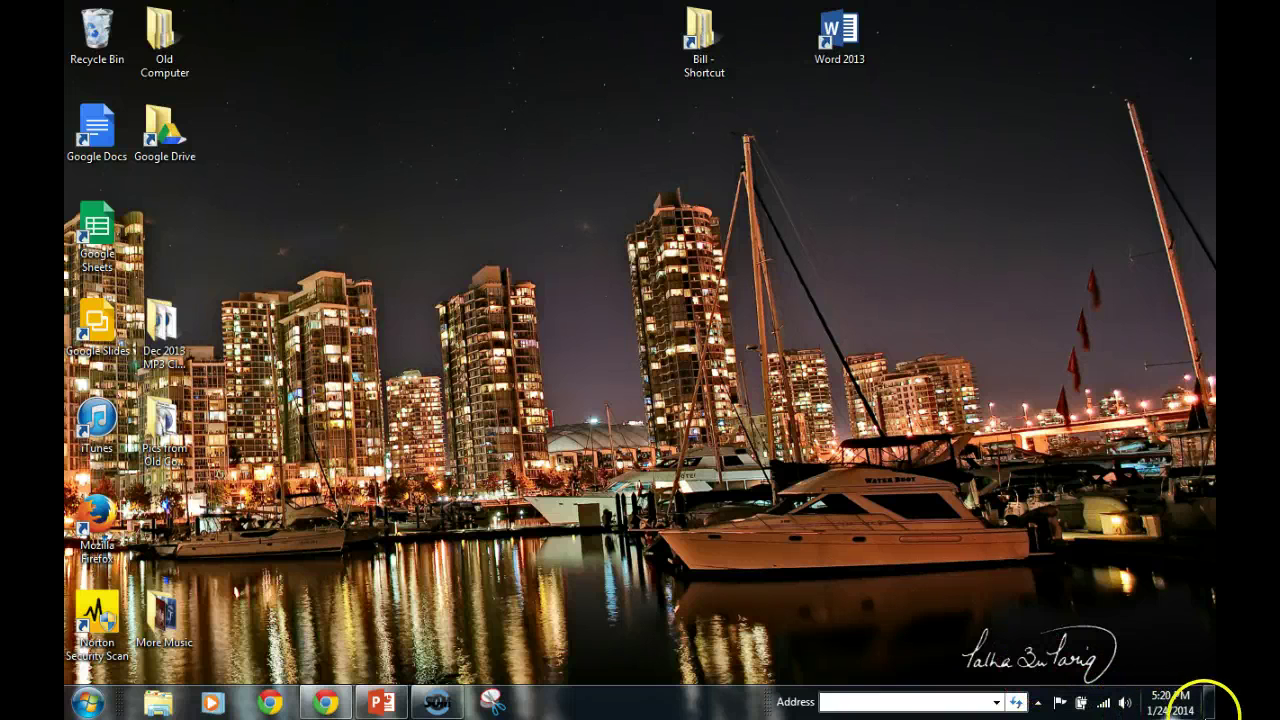
# - Bring up the Chrome, Screencast-O-Matic and PowerPoint windows, and minimize them all at once with Show desktop
pyautogui.moveTo(1158, 691)
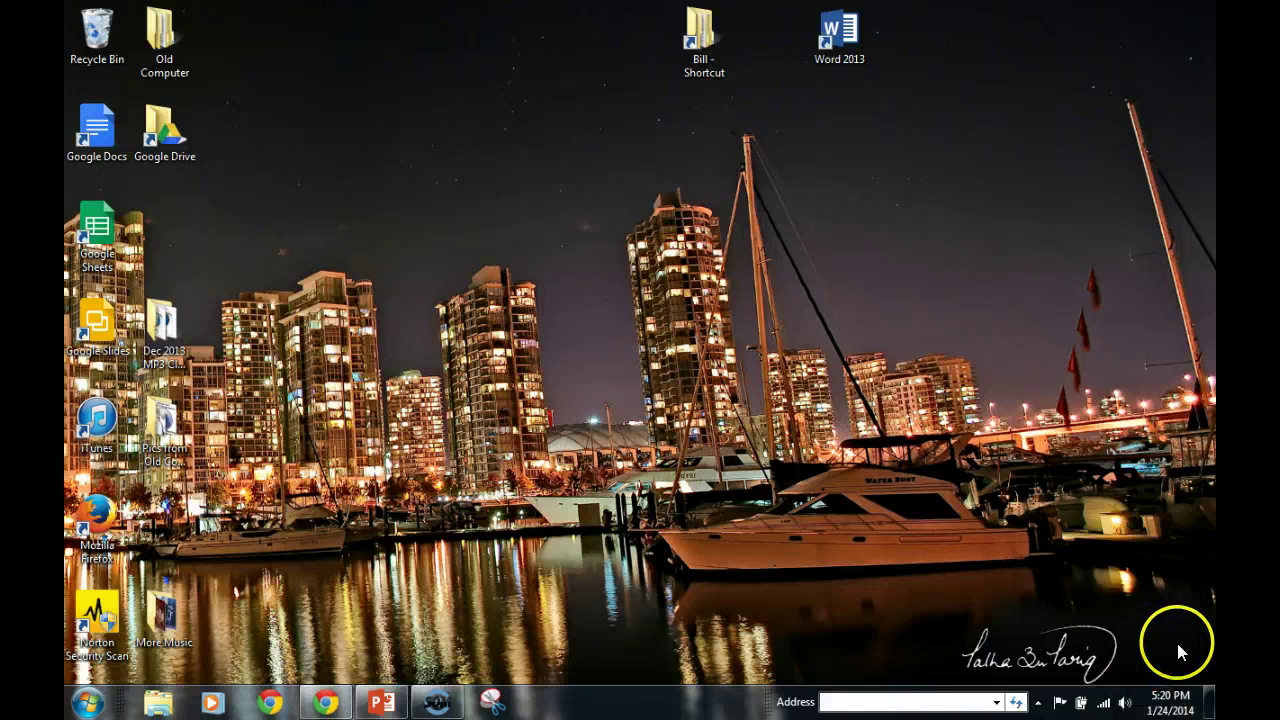
pyautogui.click(385, 703)
pyautogui.click(328, 703)
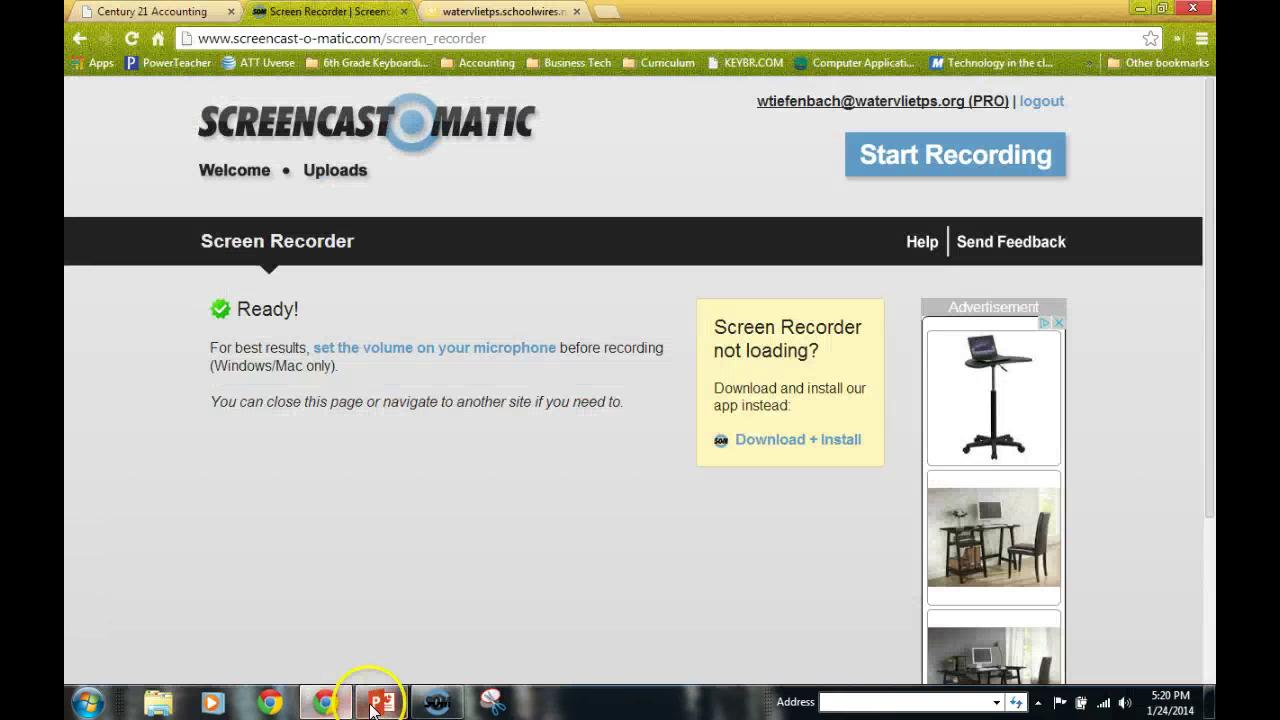
pyautogui.click(437, 703)
pyautogui.click(383, 703)
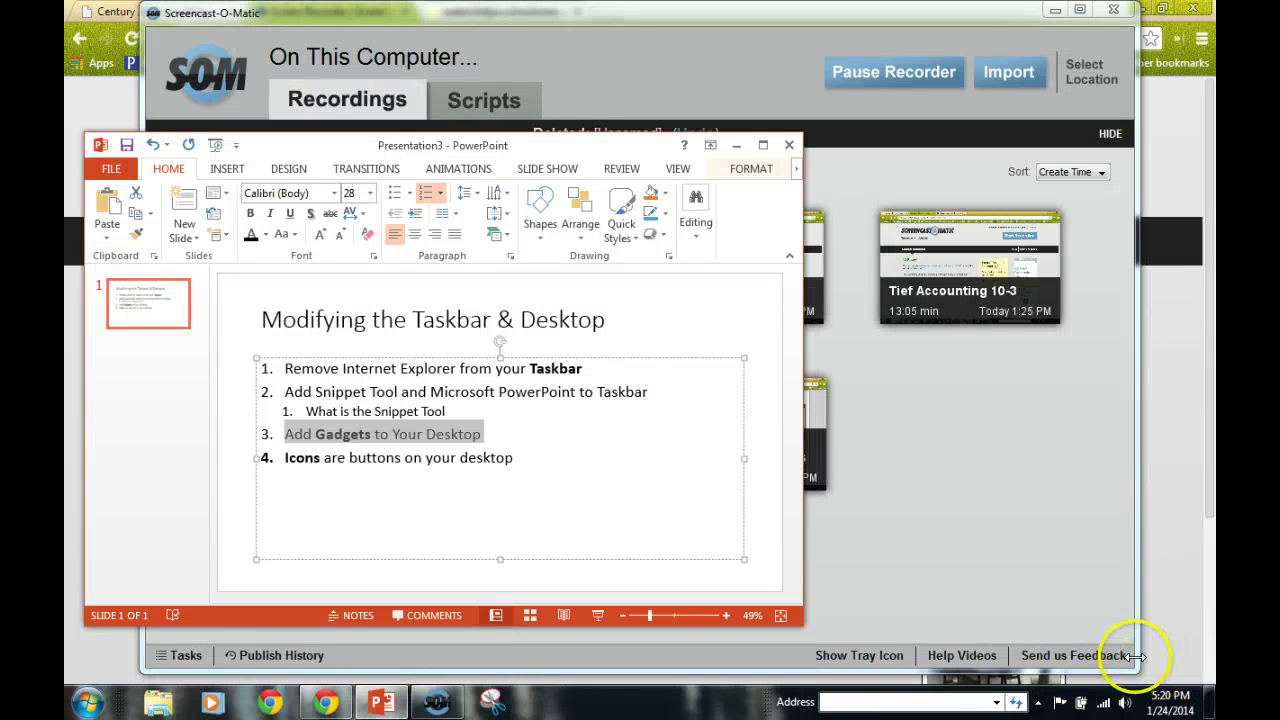
pyautogui.moveTo(1210, 705)
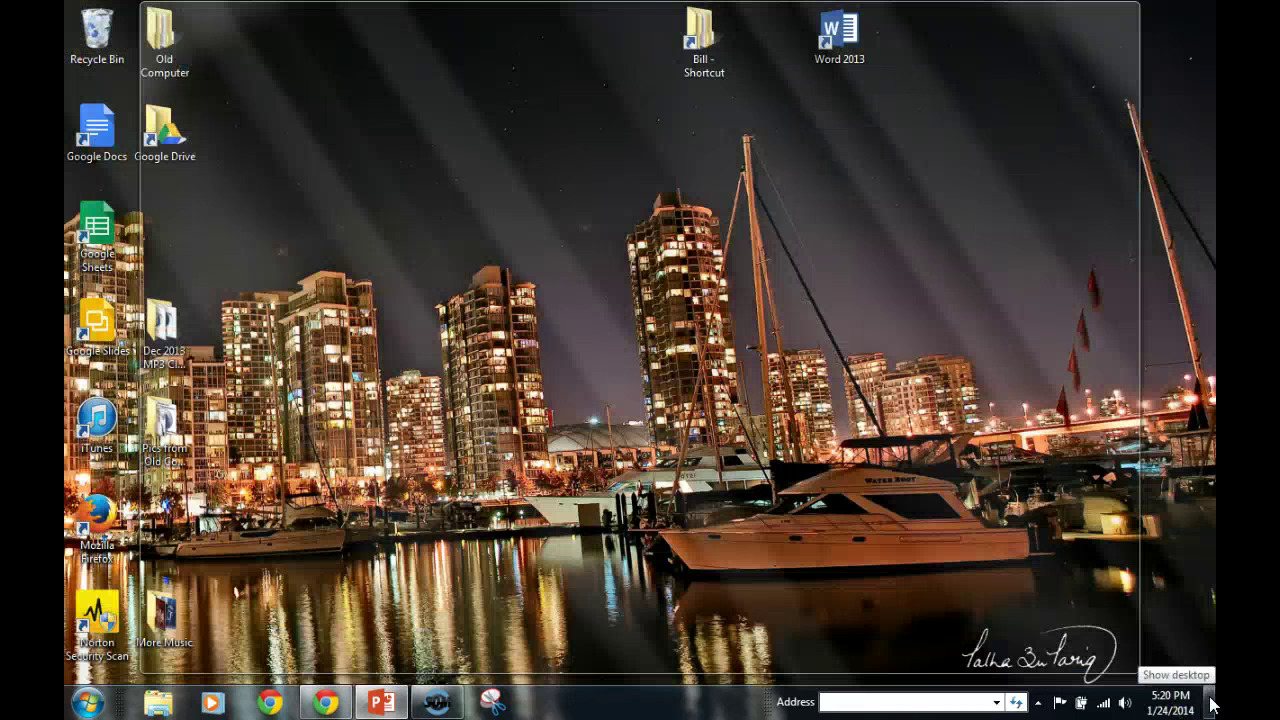
pyautogui.click(1210, 705)
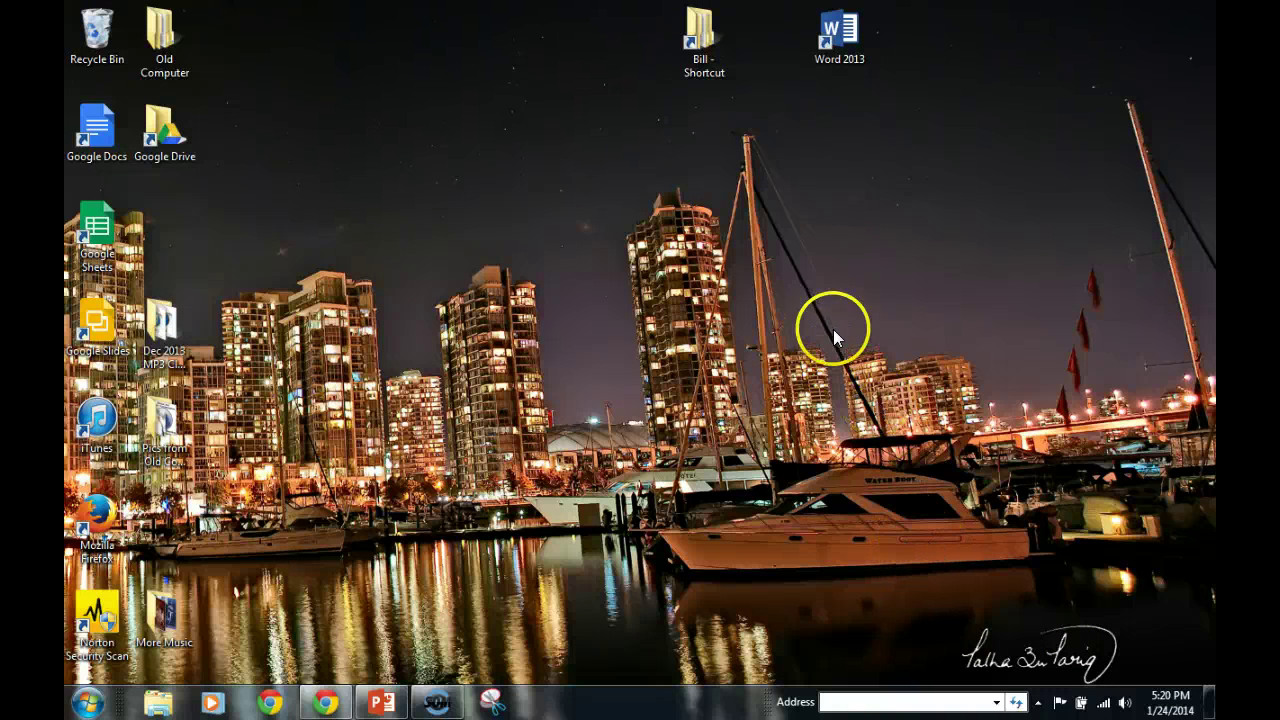
# - Open the desktop gadget gallery and place the Clock gadget in the desktop's upper-right corner
pyautogui.rightClick(873, 230)
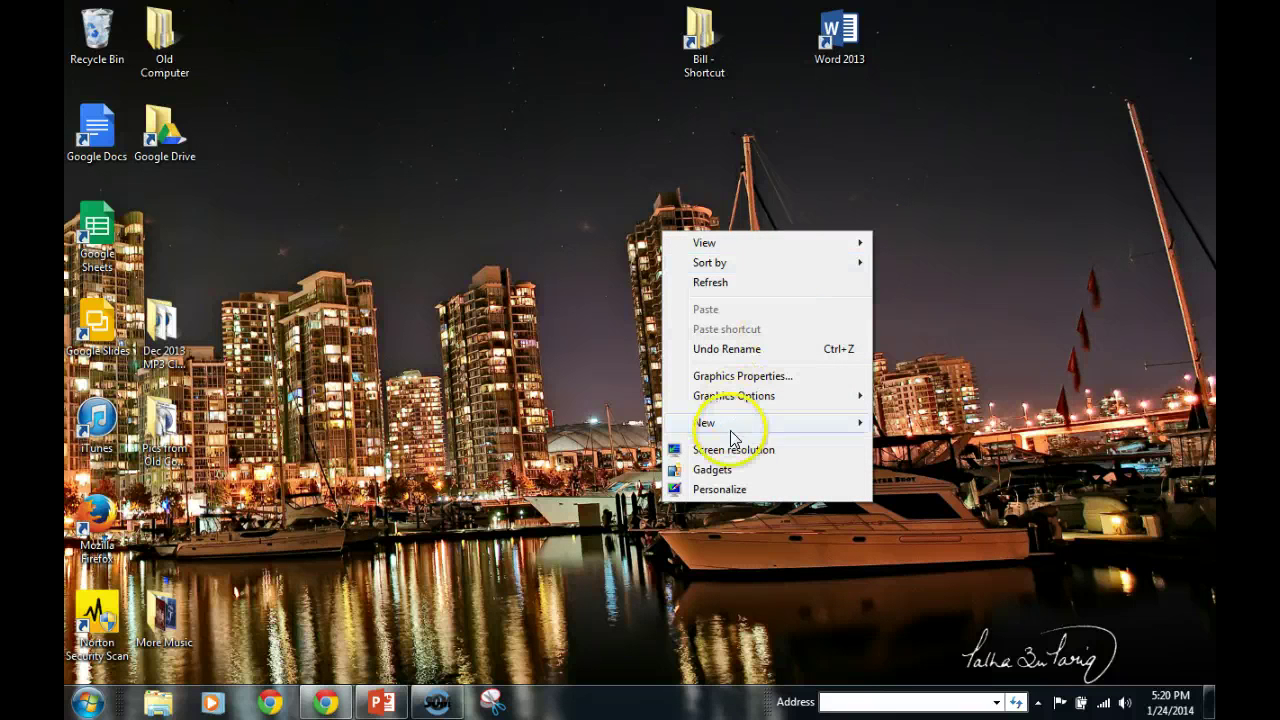
pyautogui.click(712, 472)
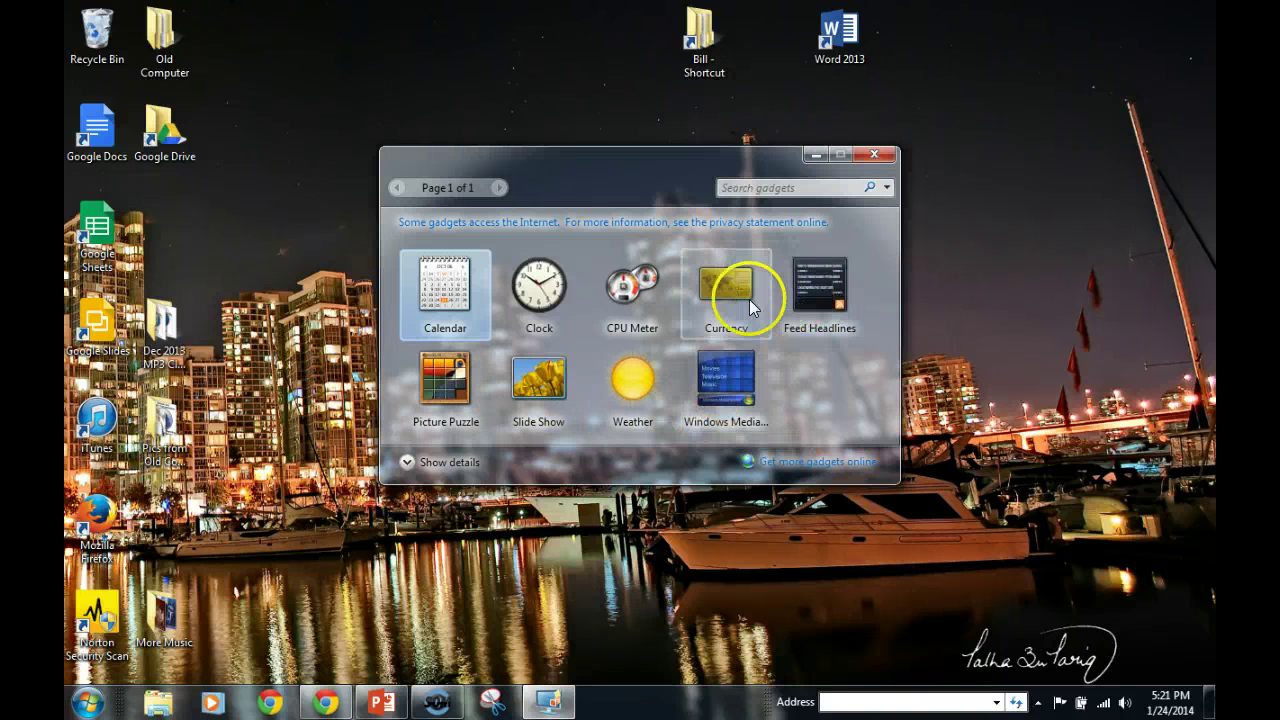
pyautogui.click(561, 318)
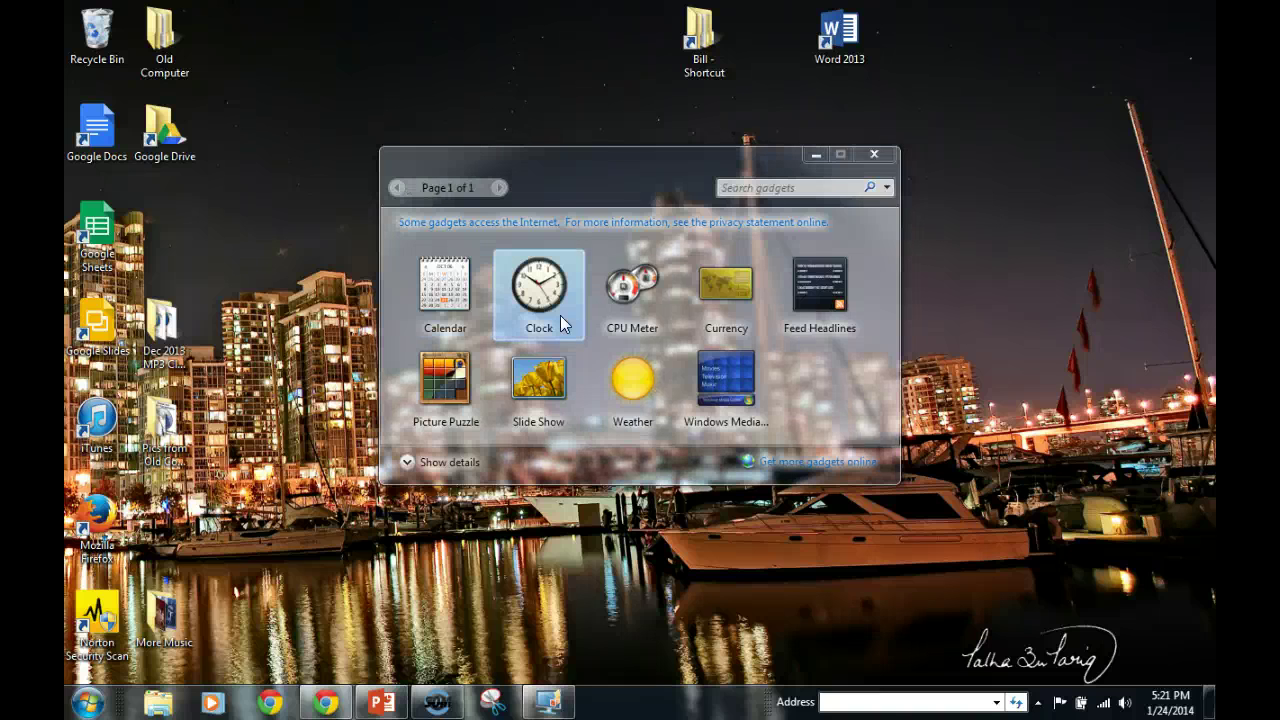
pyautogui.moveTo(561, 318); pyautogui.dragTo(1140, 68)
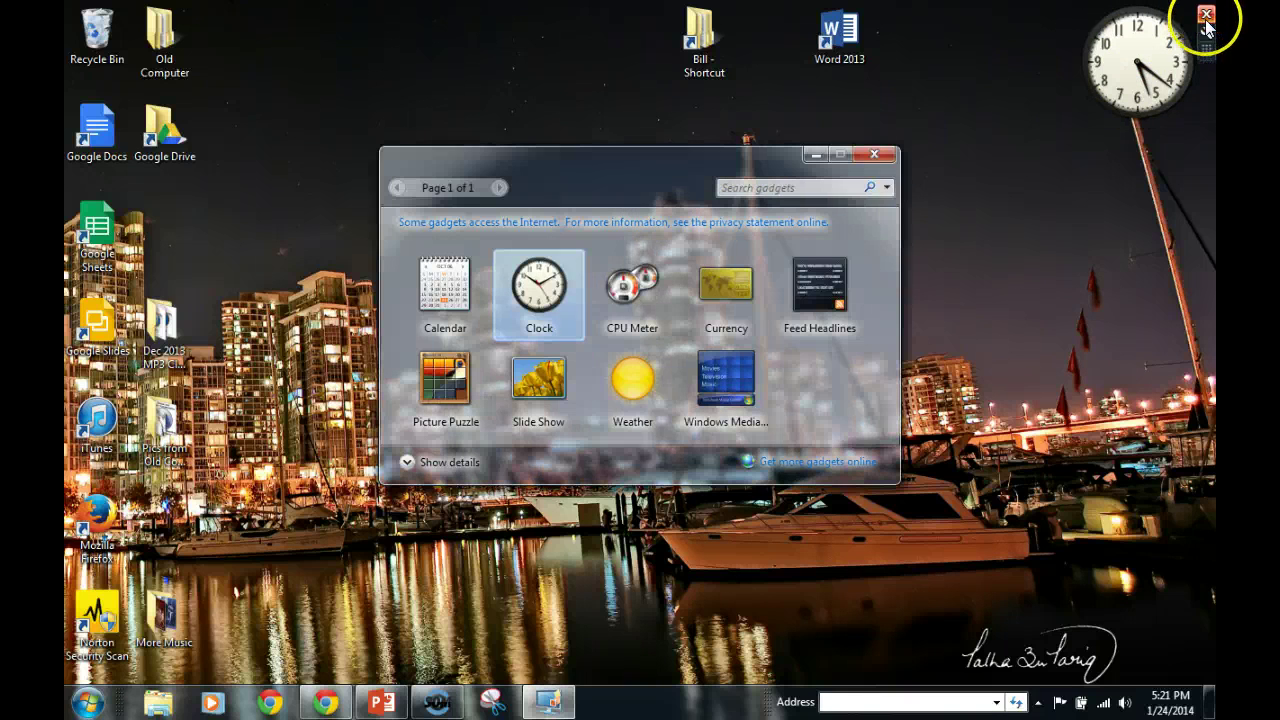
# - Add the Calendar gadget beside the clock and the Weather gadget below it, and close the gadget gallery
pyautogui.moveTo(457, 263); pyautogui.dragTo(983, 88)
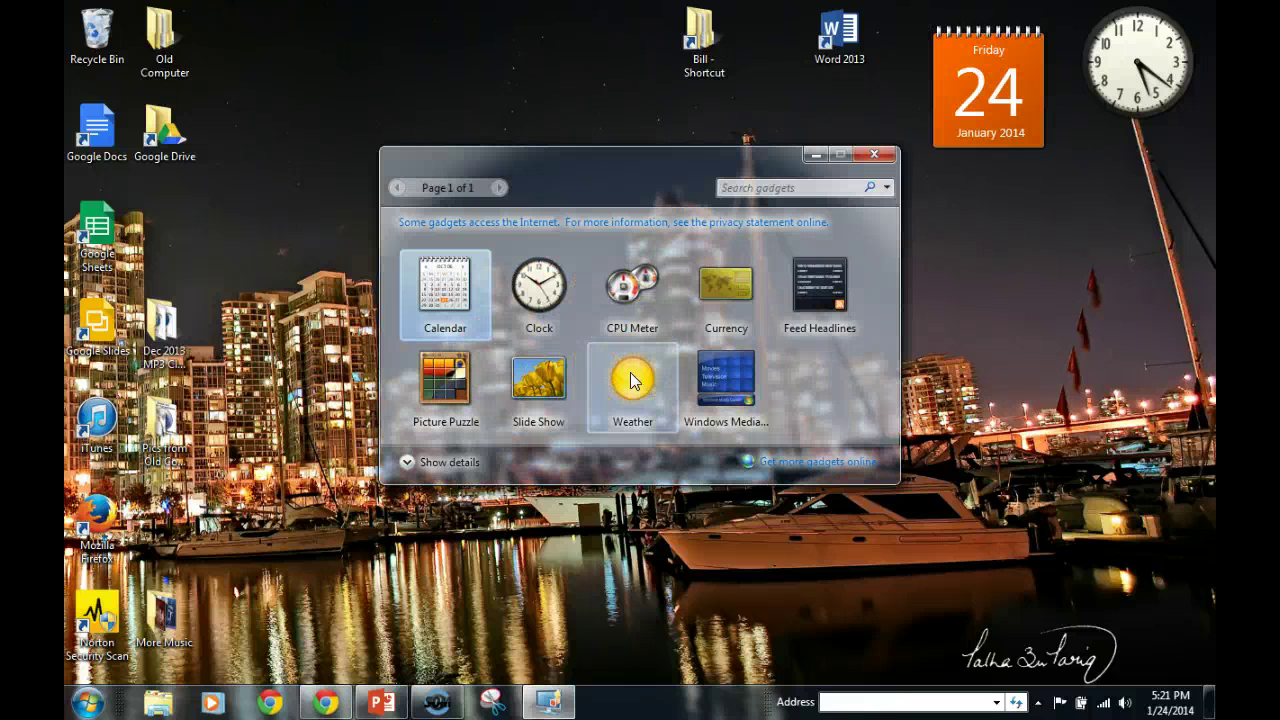
pyautogui.moveTo(632, 385); pyautogui.dragTo(1120, 205)
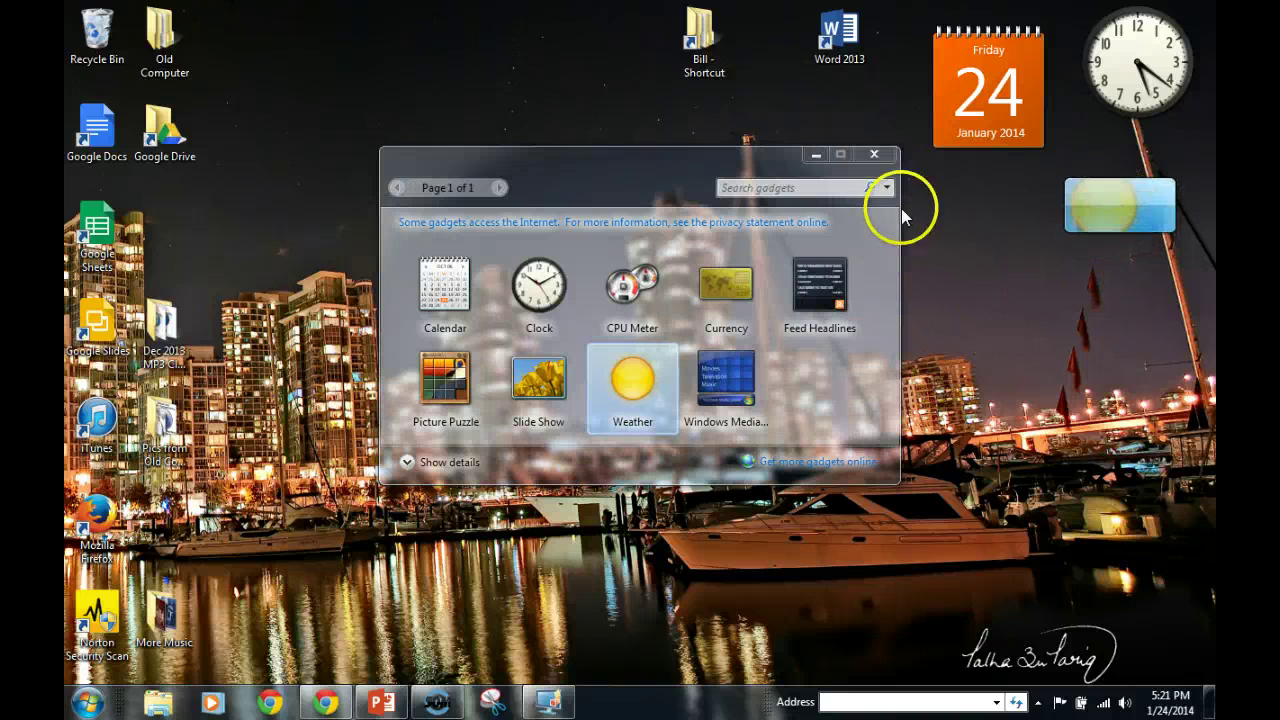
pyautogui.click(879, 154)
# - Set the Weather gadget's location to ZIP code 49098 with temperatures shown in Fahrenheit
pyautogui.moveTo(1147, 213)
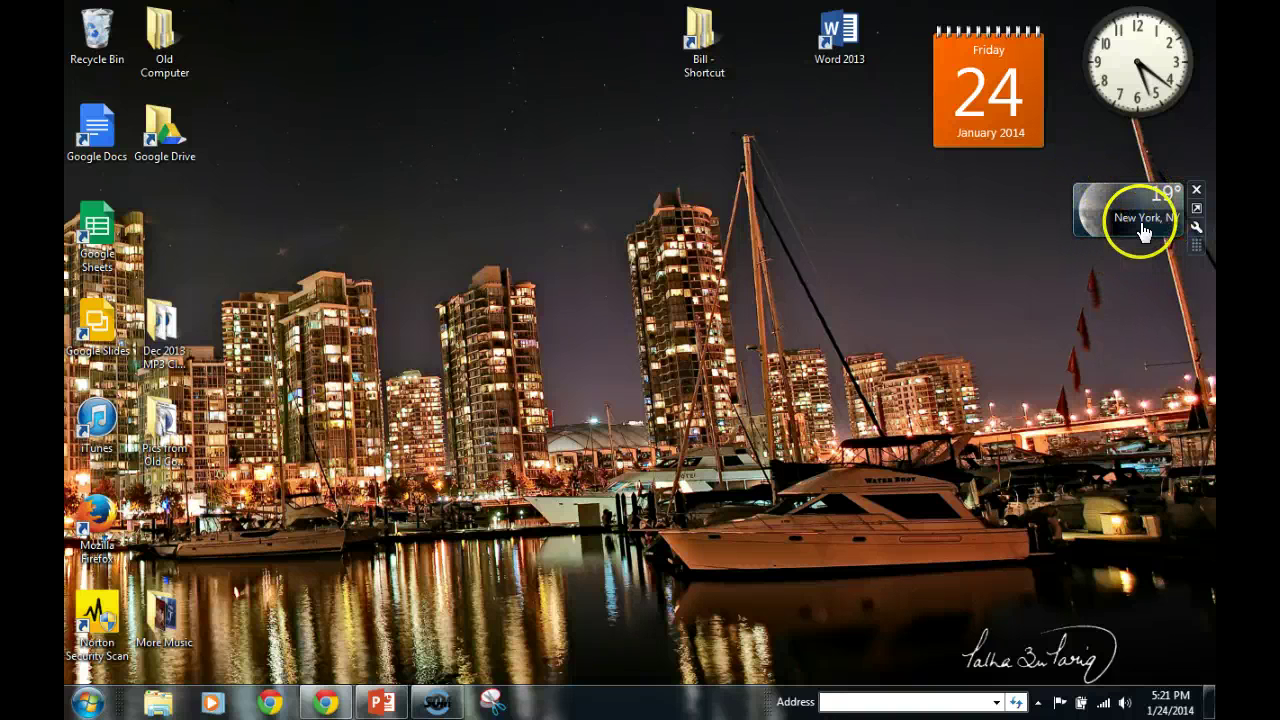
pyautogui.click(1196, 227)
pyautogui.click(1057, 316)
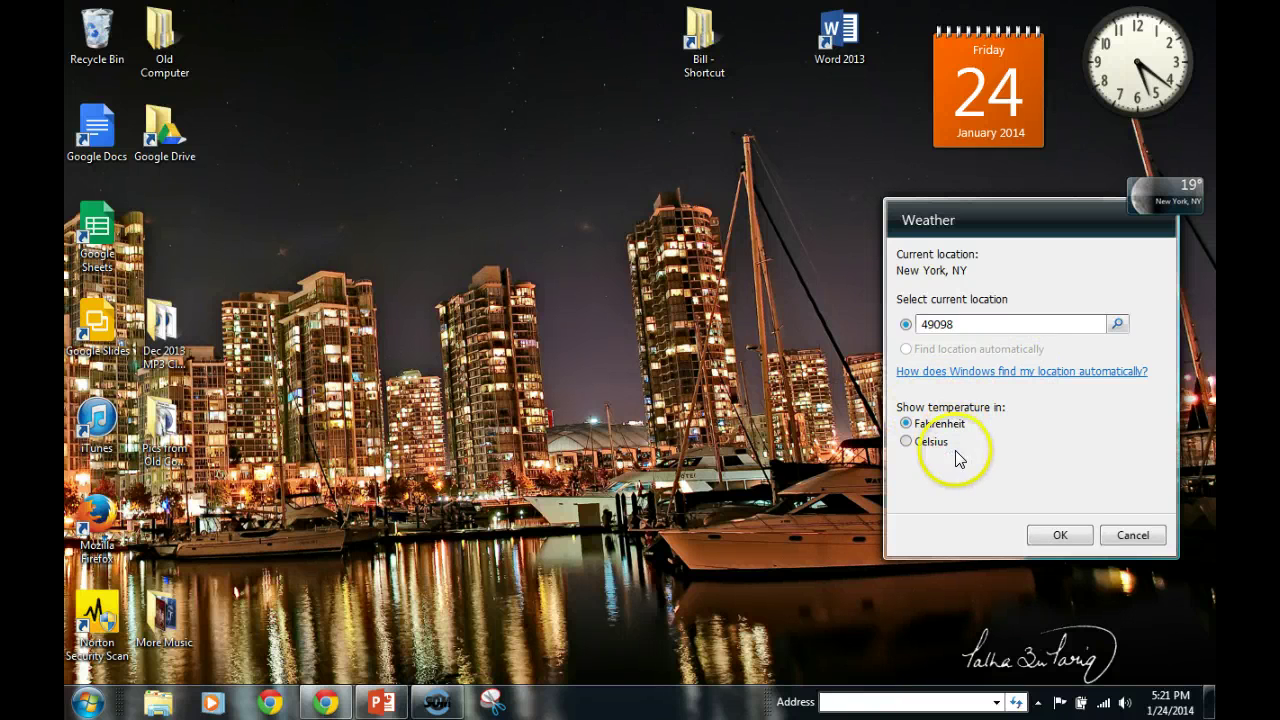
pyautogui.click(1062, 536)
pyautogui.click(1065, 534)
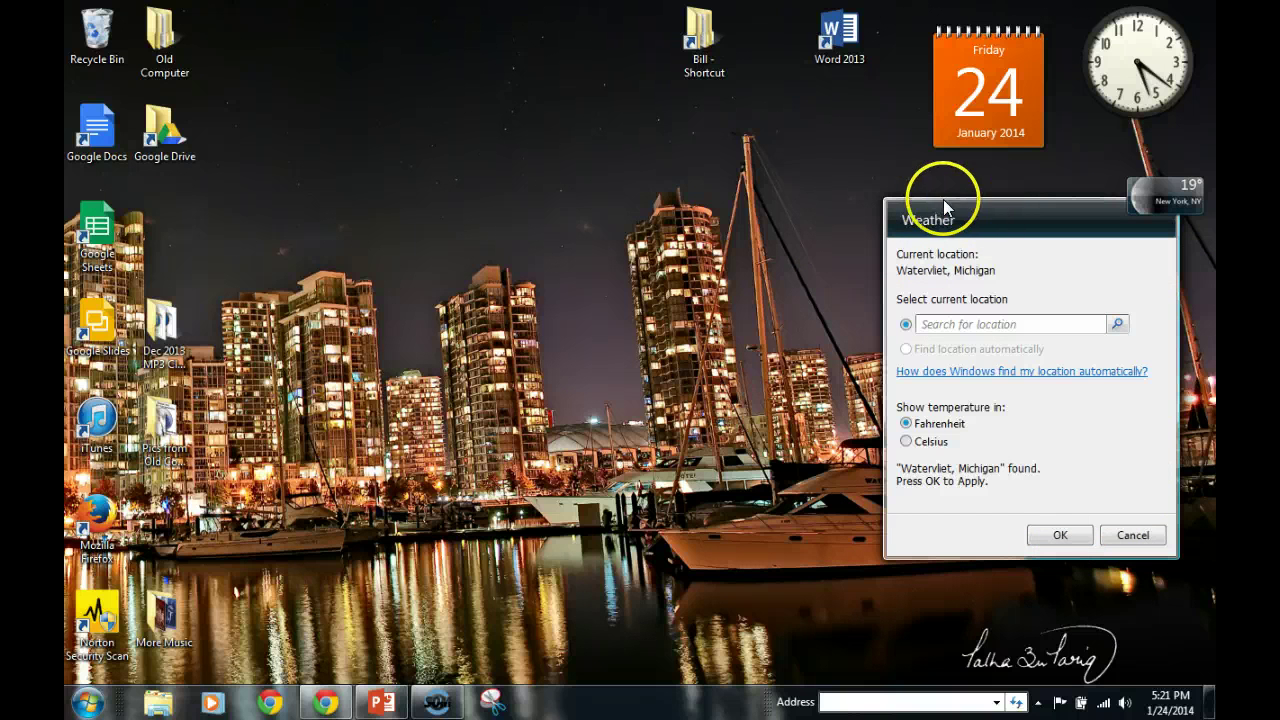
pyautogui.click(1060, 535)
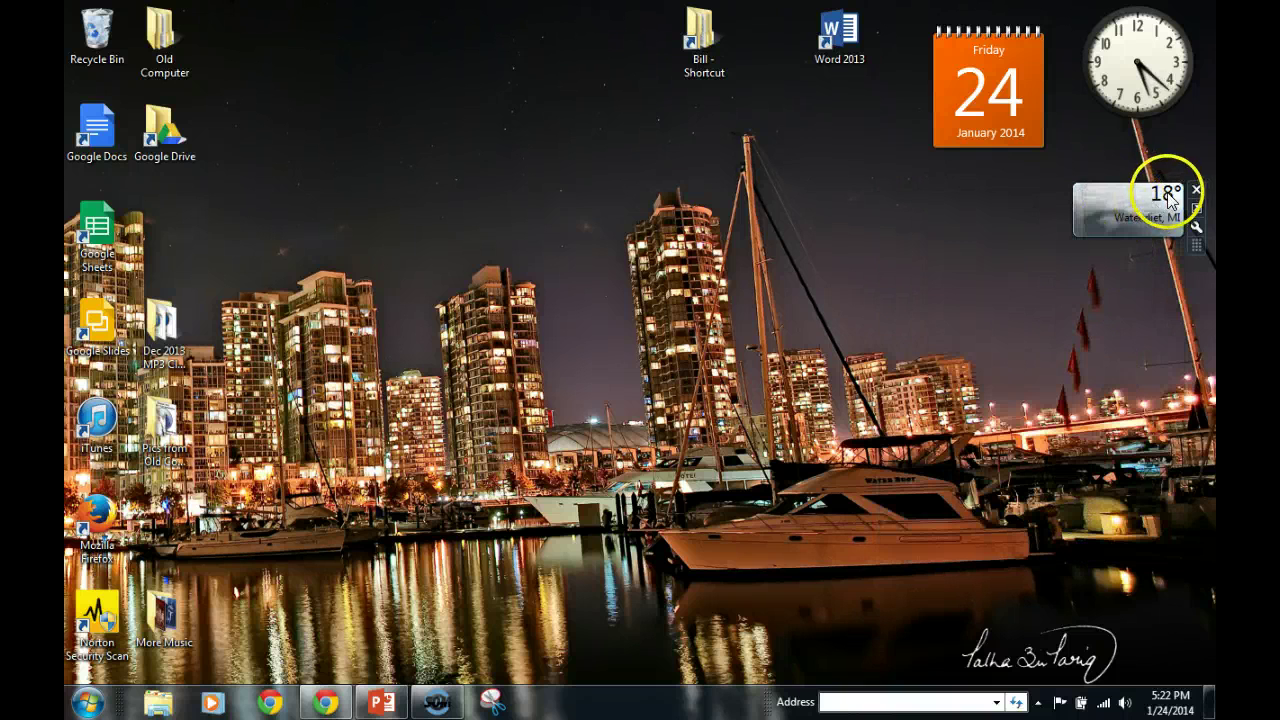
# - Open the full online forecast from the Weather gadget and view the five-day forecast
pyautogui.click(1110, 213)
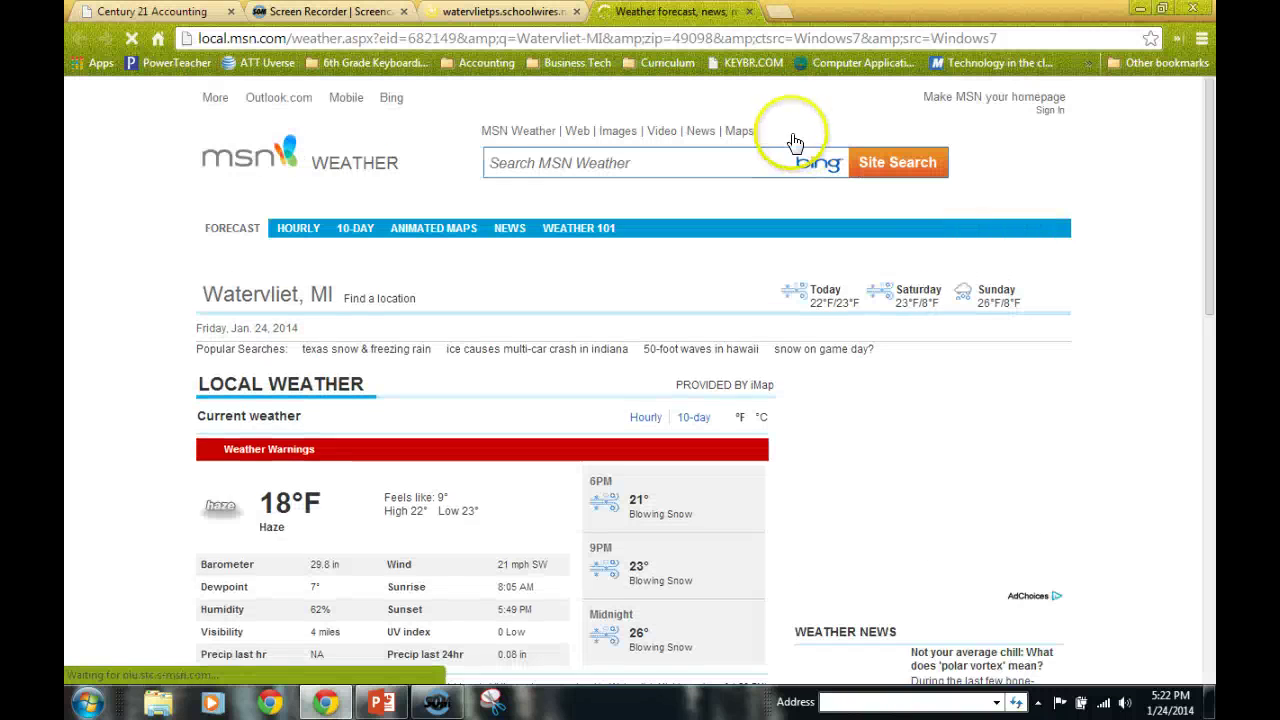
pyautogui.scroll(-3, 400, 506)
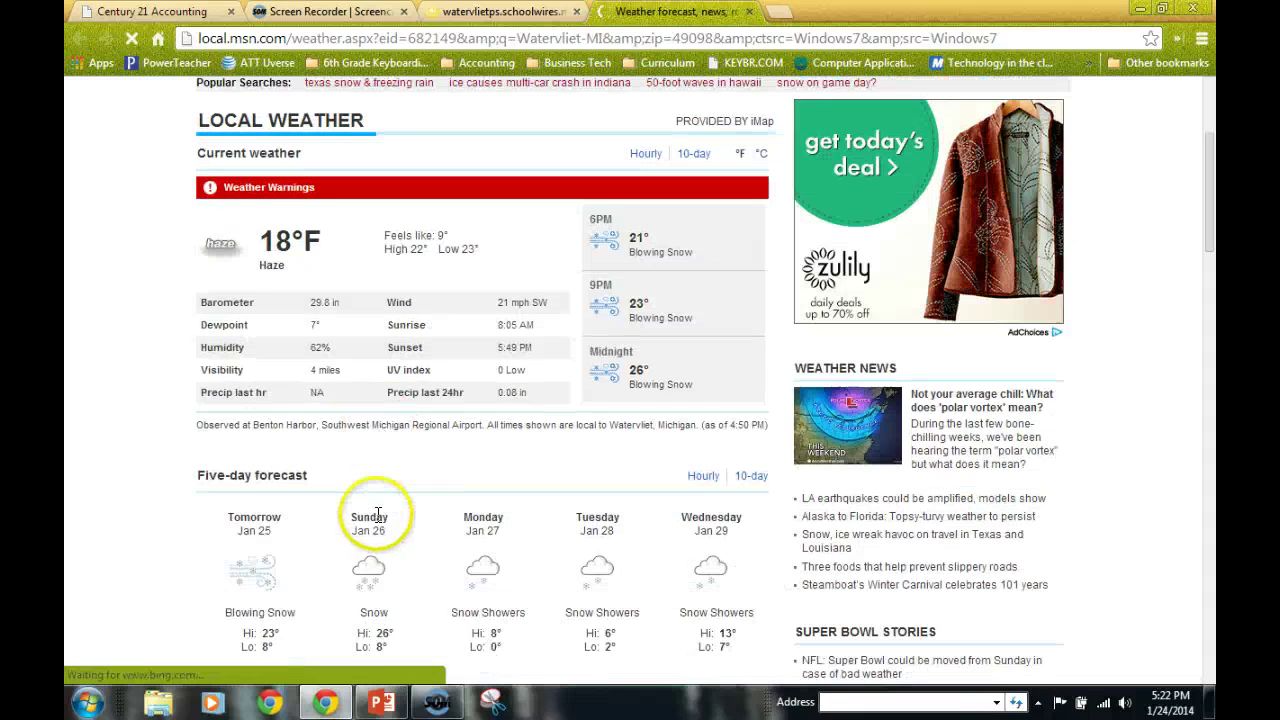
# - Close the online weather forecast page, return to the desktop and switch the Calendar gadget to its month view
pyautogui.scroll(3, 370, 514)
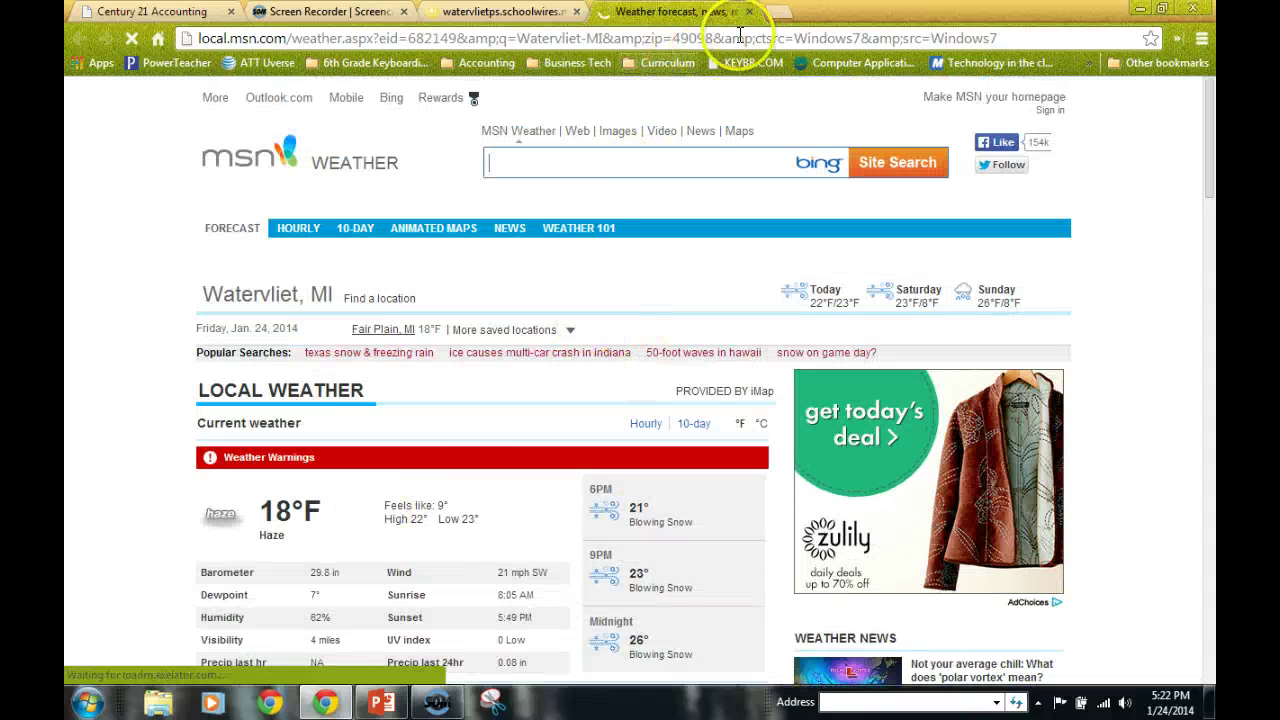
pyautogui.click(749, 11)
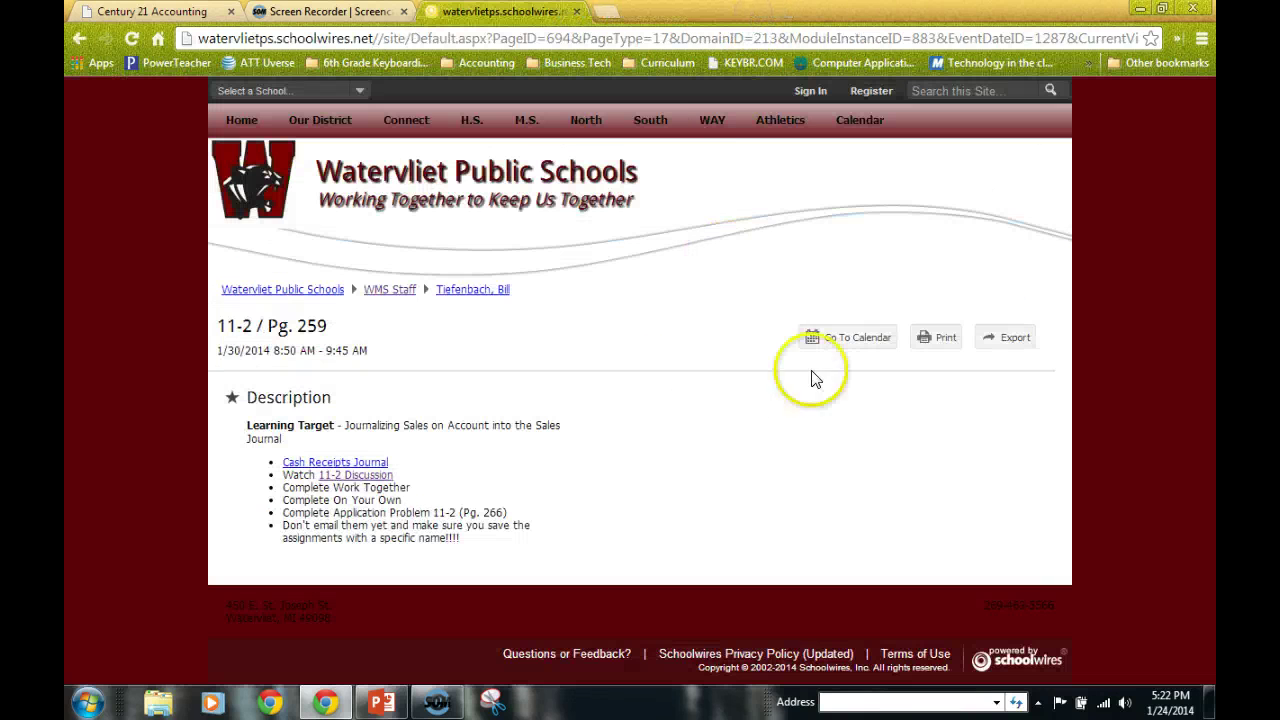
pyautogui.click(1210, 702)
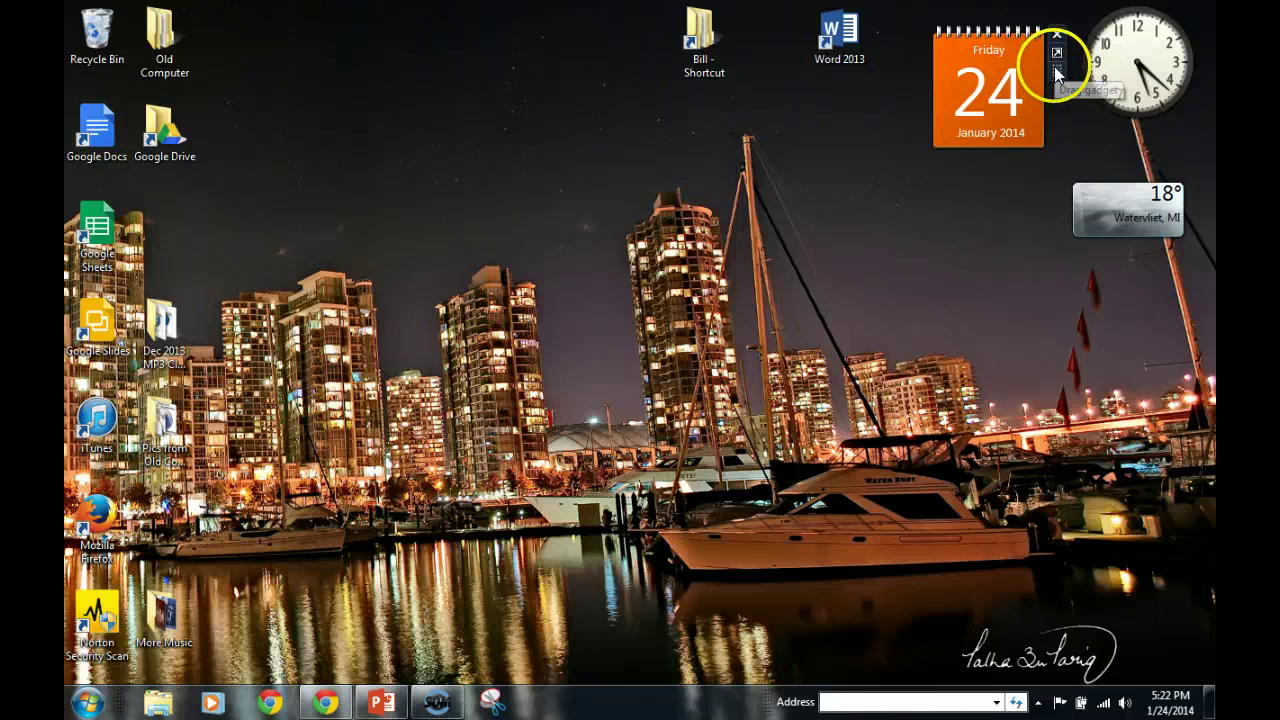
pyautogui.click(988, 82)
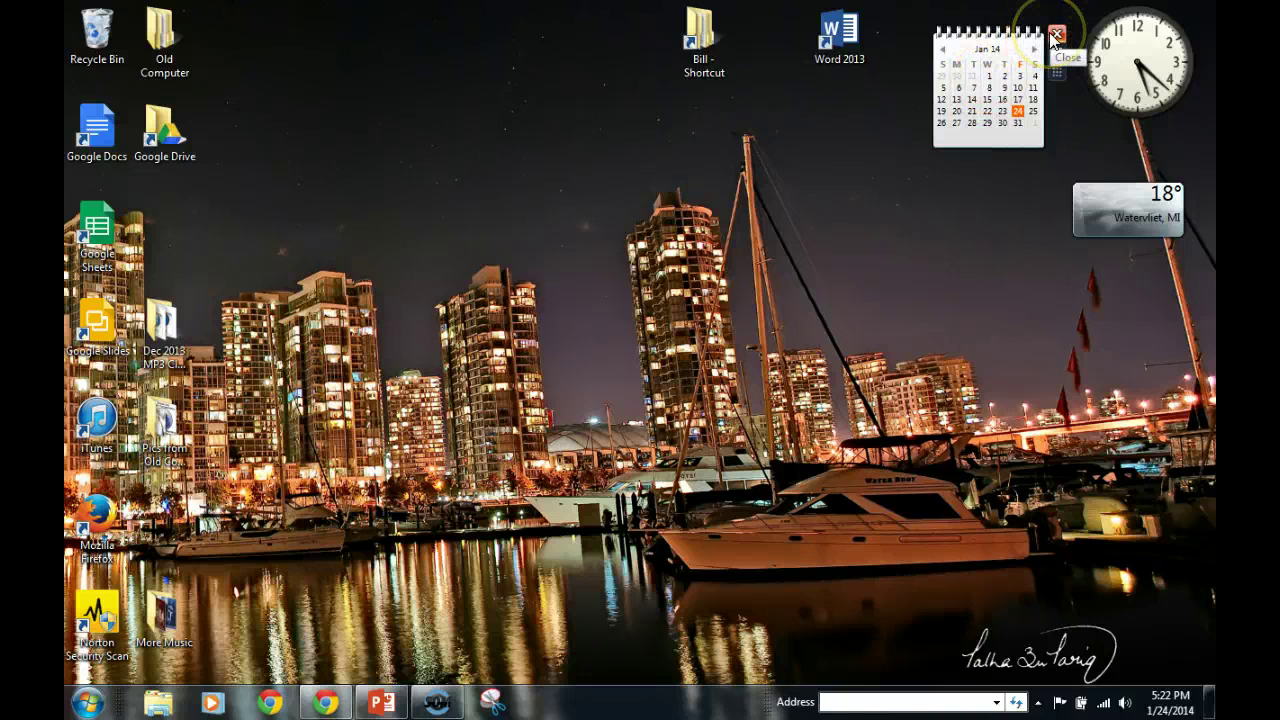
# - Change the Clock gadget's face to the glowing blue neon design, style 4 of 8, and apply it
pyautogui.moveTo(1136, 60)
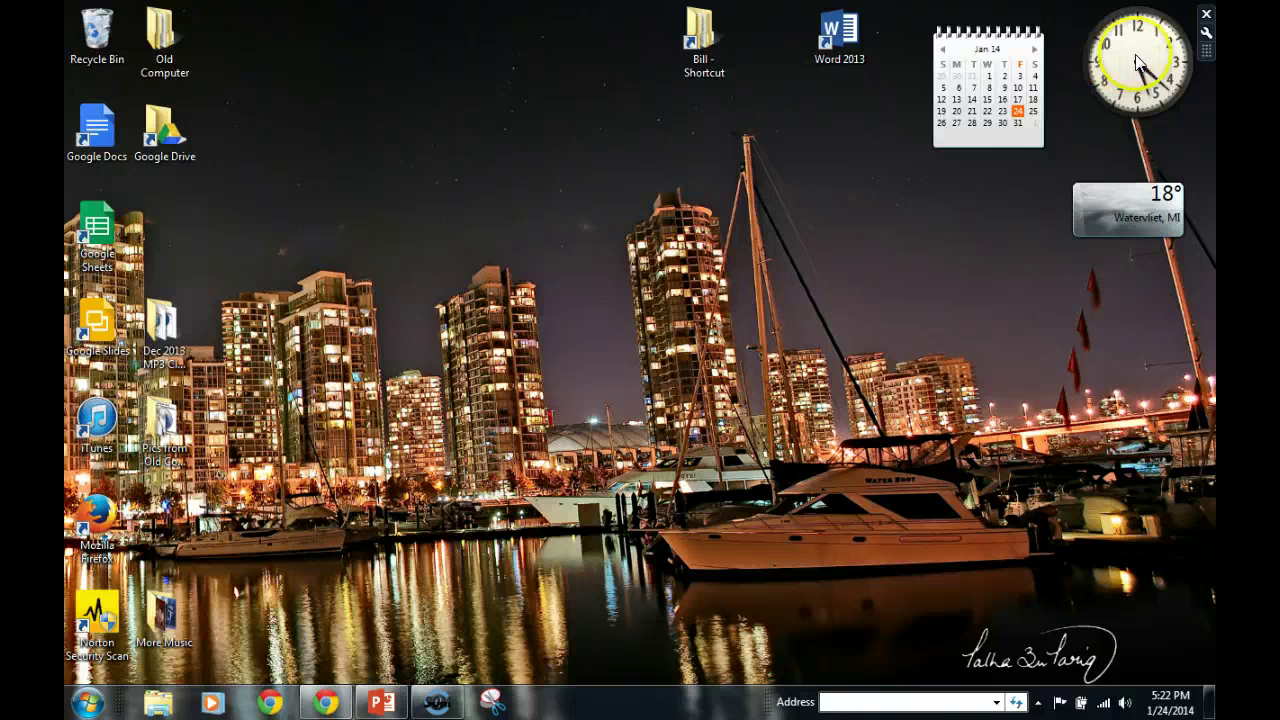
pyautogui.click(1206, 36)
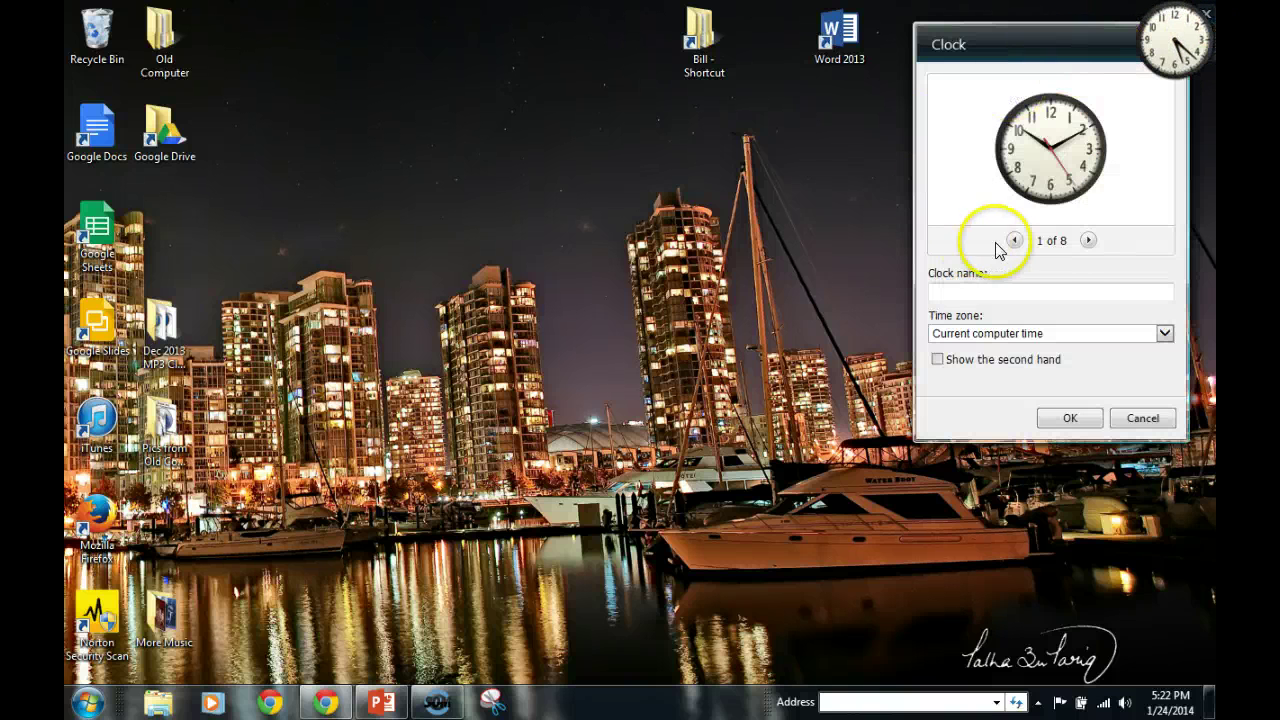
pyautogui.click(1088, 241)
pyautogui.click(1088, 241)
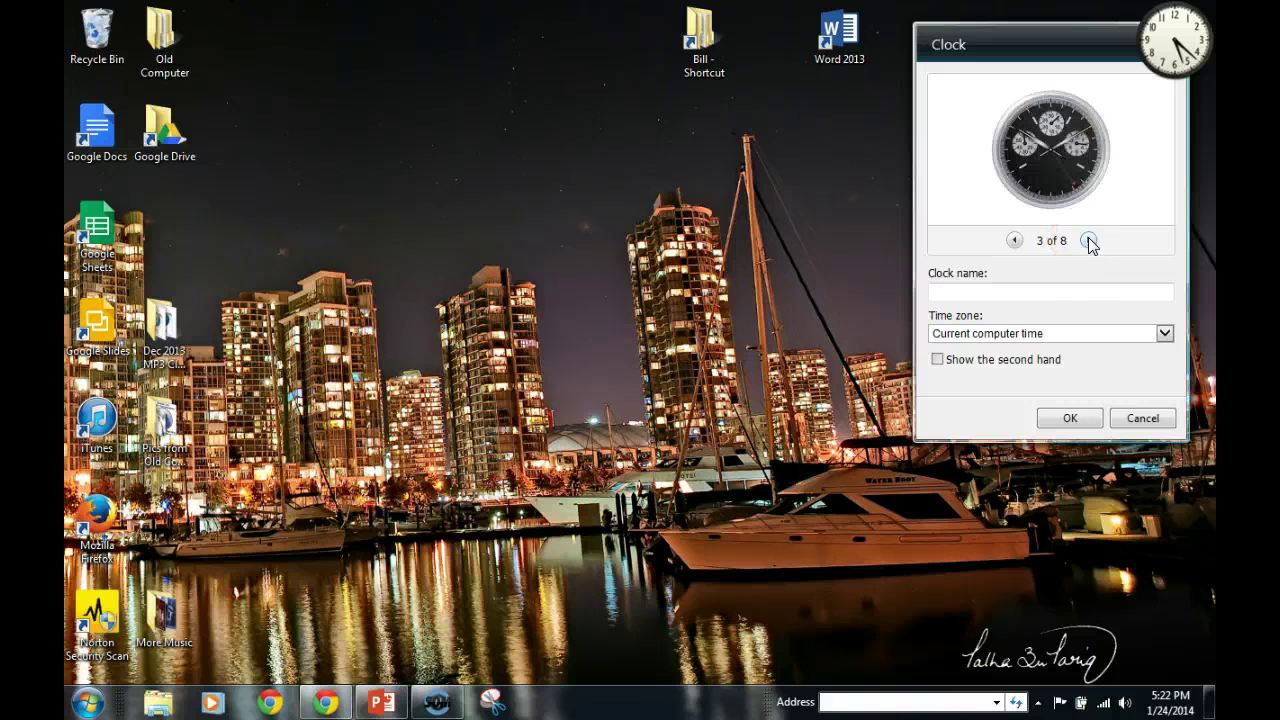
pyautogui.click(1088, 241)
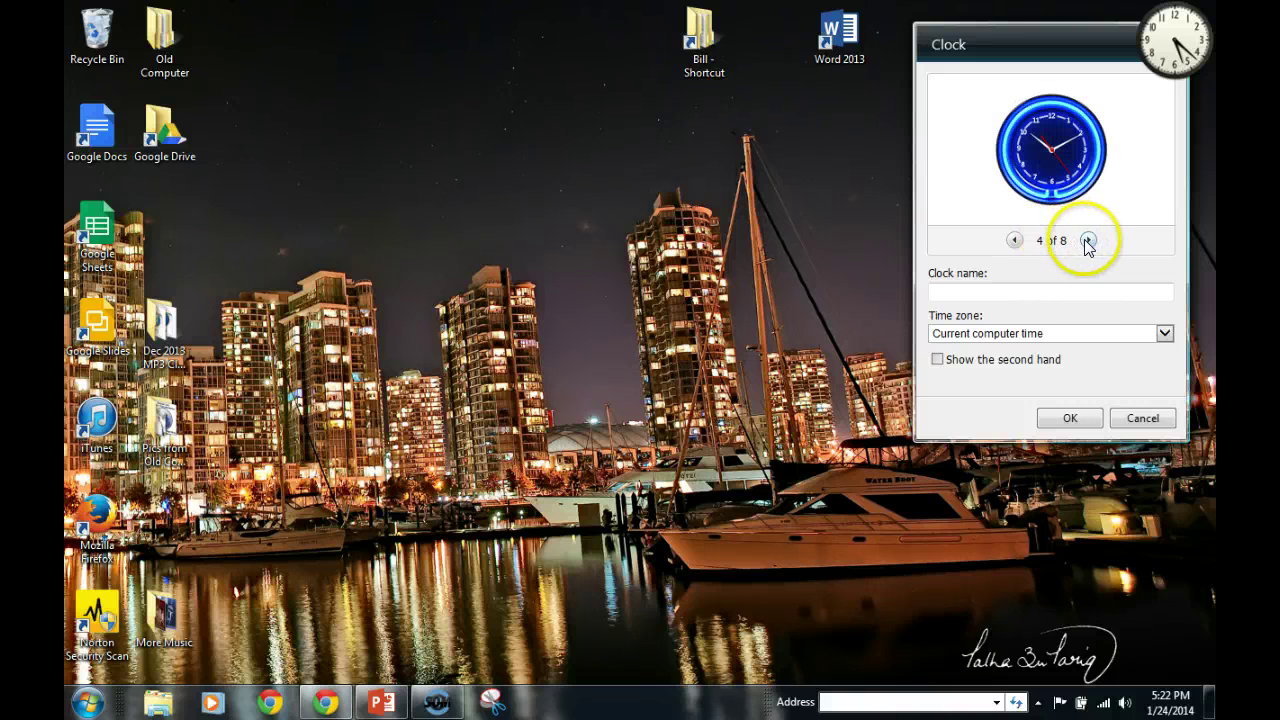
pyautogui.click(1067, 420)
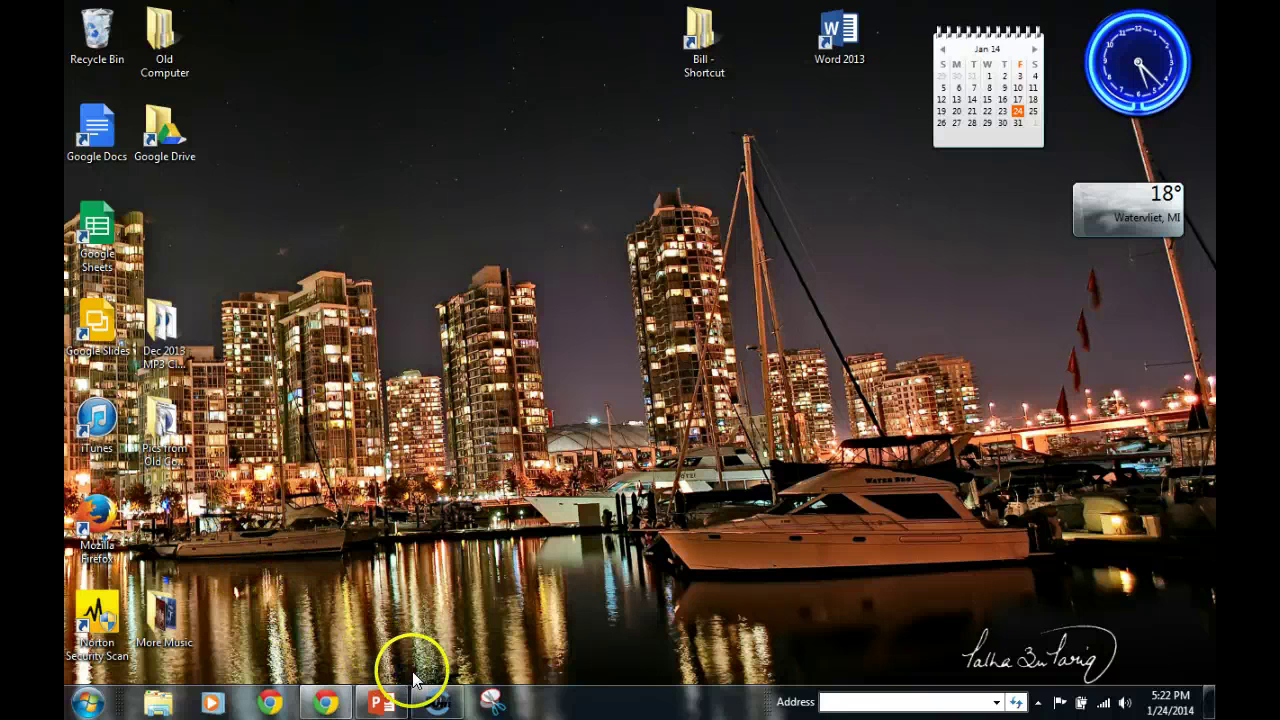
# - Switch to the Screencast-O-Matic window showing the recordings on this computer
pyautogui.click(437, 701)
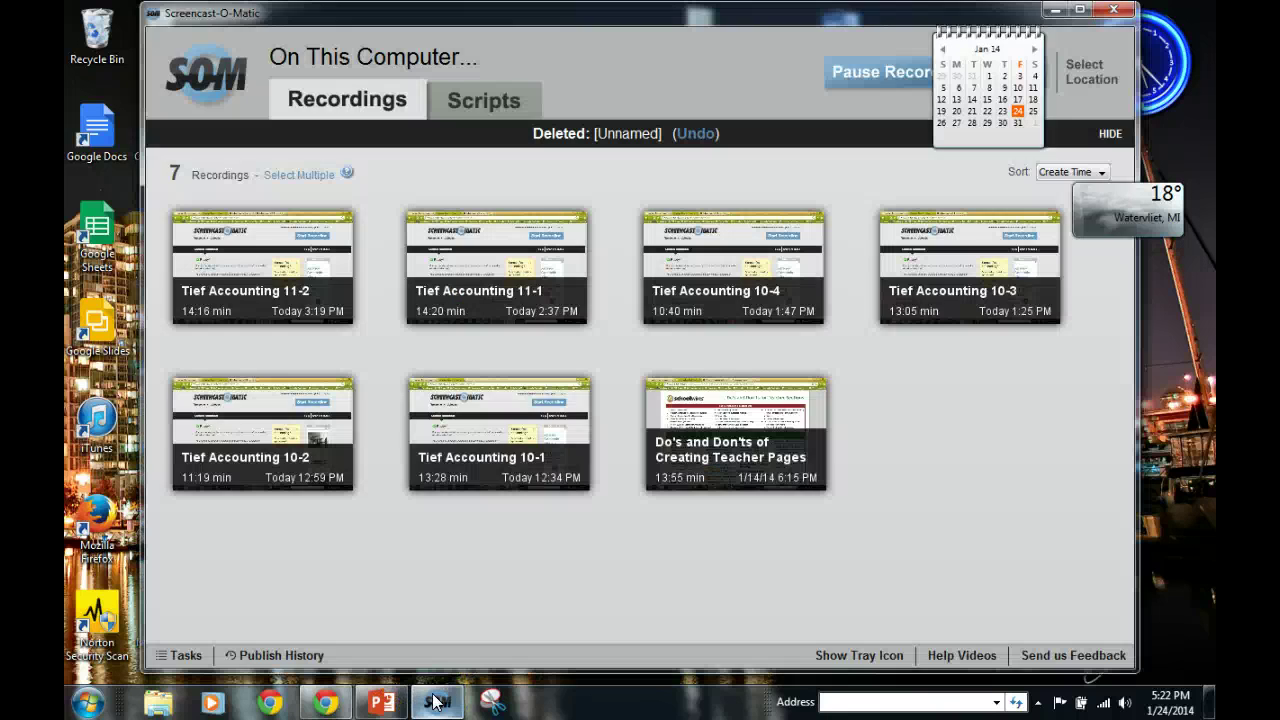